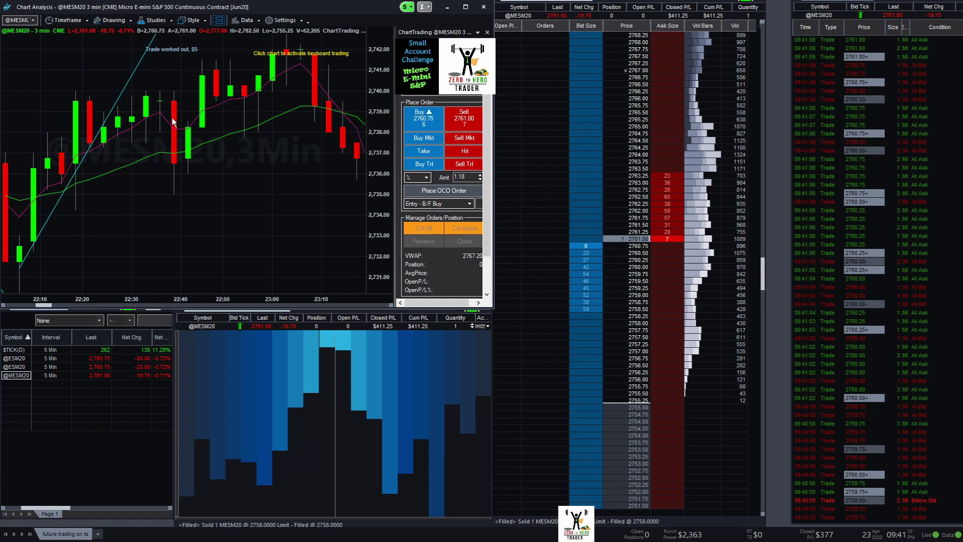
{"action": "scroll", "coordinate": [172, 118], "scroll_direction": "up", "scroll_amount": 2}
{"action": "scroll", "coordinate": [51, 87], "scroll_direction": "up", "scroll_amount": 2}
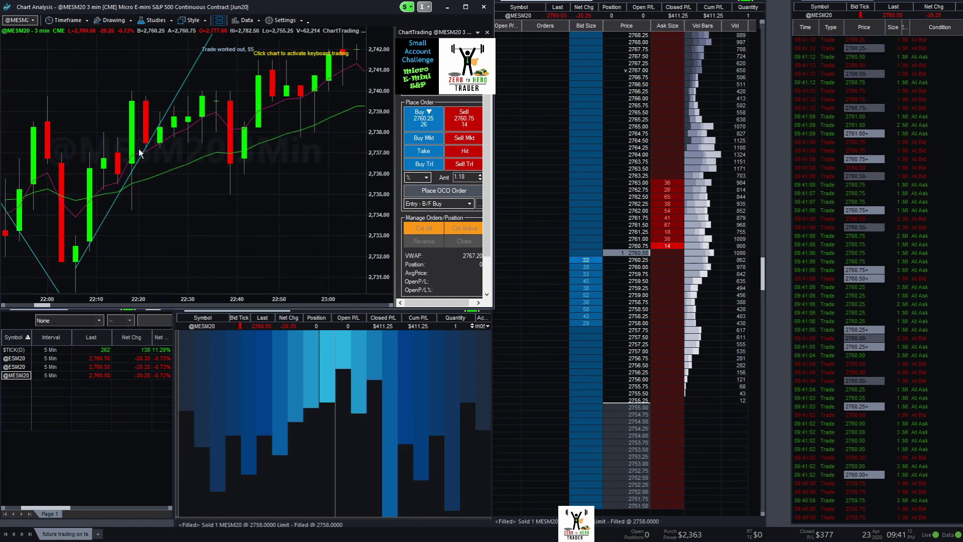
{"action": "scroll", "coordinate": [82, 210], "scroll_direction": "down", "scroll_amount": 2}
{"action": "scroll", "coordinate": [84, 208], "scroll_direction": "down", "scroll_amount": 2}
{"action": "scroll", "coordinate": [135, 111], "scroll_direction": "down", "scroll_amount": 1}
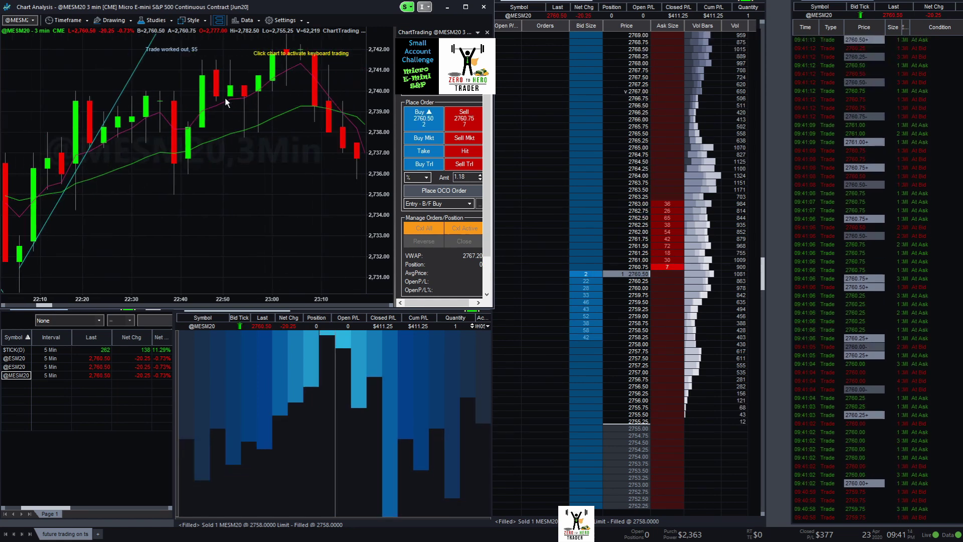
{"action": "scroll", "coordinate": [225, 97], "scroll_direction": "down", "scroll_amount": 2}
{"action": "scroll", "coordinate": [157, 90], "scroll_direction": "down", "scroll_amount": 2}
{"action": "scroll", "coordinate": [100, 98], "scroll_direction": "down", "scroll_amount": 2}
{"action": "scroll", "coordinate": [86, 107], "scroll_direction": "down", "scroll_amount": 1}
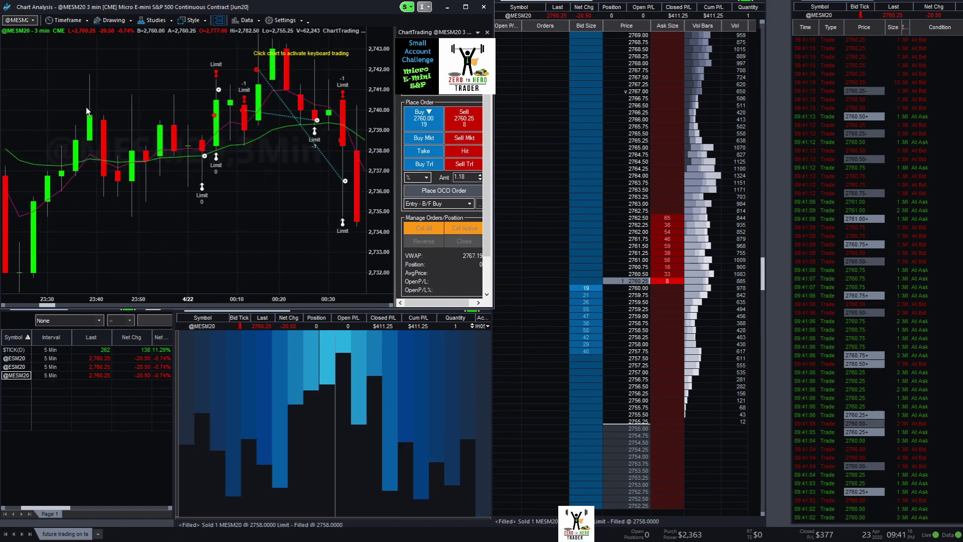
{"action": "scroll", "coordinate": [86, 106], "scroll_direction": "down", "scroll_amount": 2}
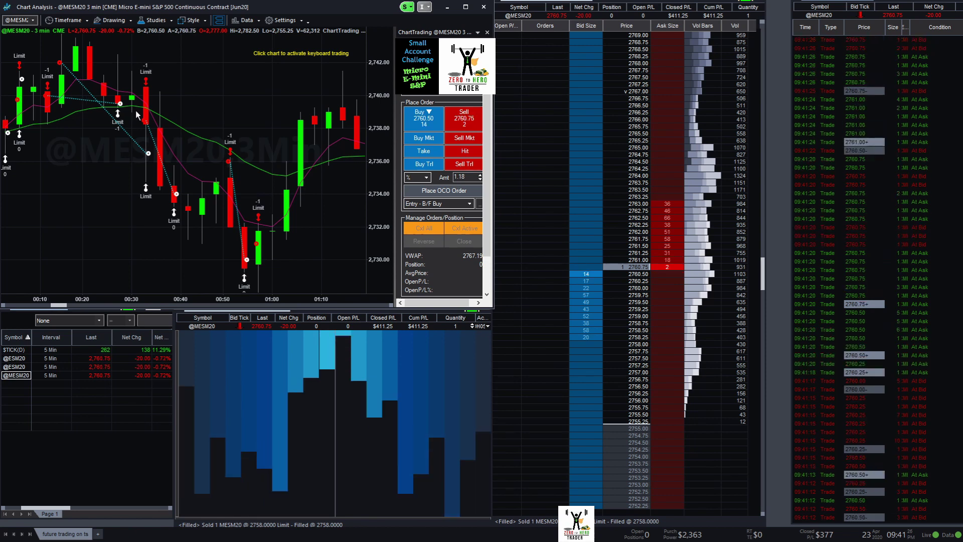
{"action": "scroll", "coordinate": [113, 113], "scroll_direction": "up", "scroll_amount": 2}
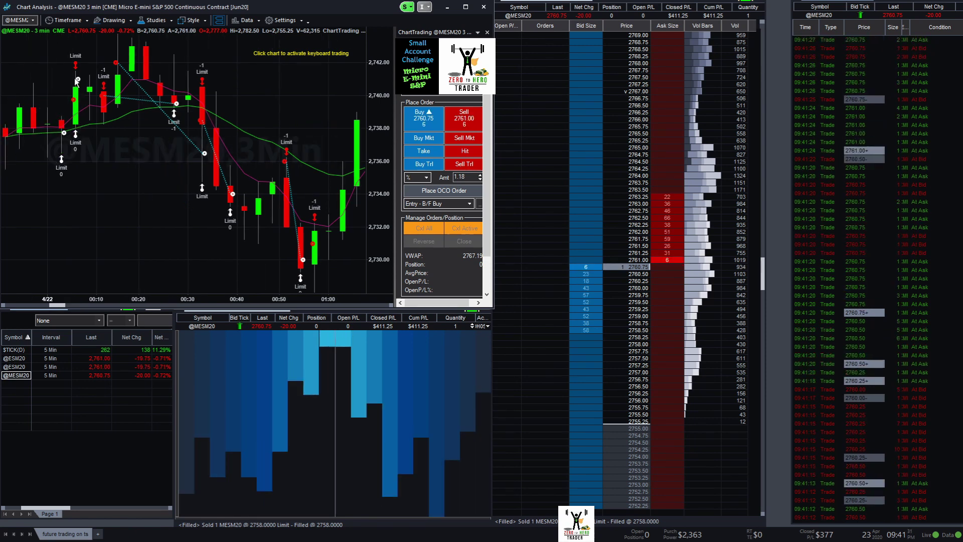
{"action": "scroll", "coordinate": [68, 69], "scroll_direction": "down", "scroll_amount": 2}
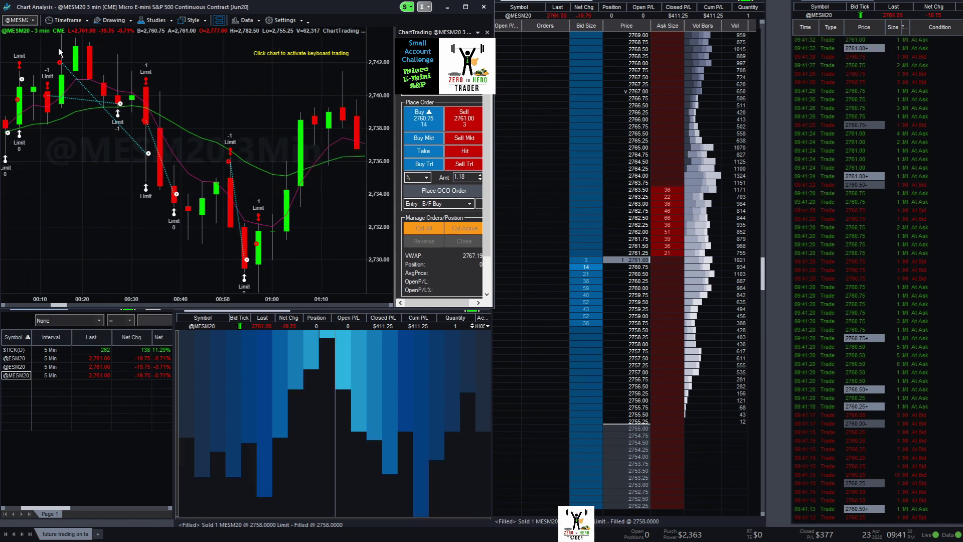
{"action": "scroll", "coordinate": [83, 94], "scroll_direction": "down", "scroll_amount": 2}
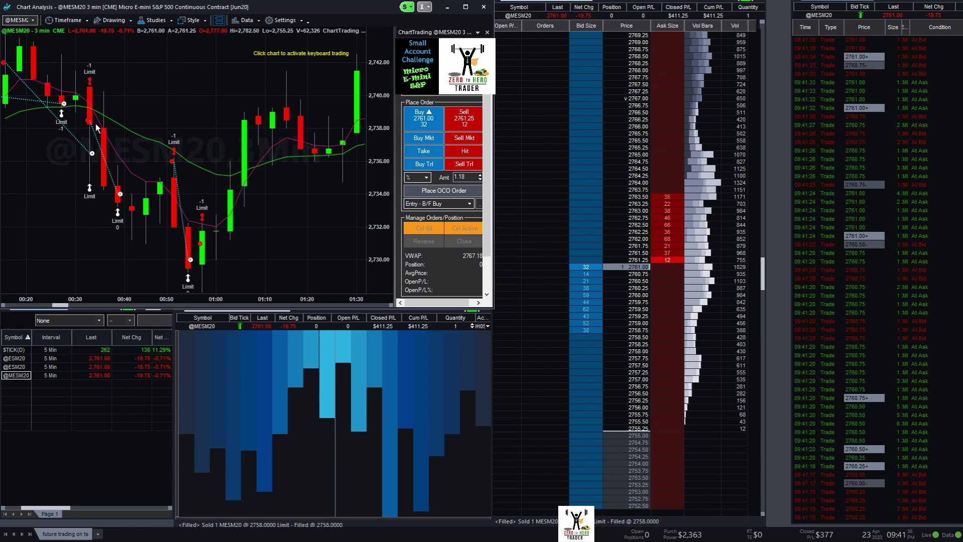
{"action": "scroll", "coordinate": [97, 124], "scroll_direction": "down", "scroll_amount": 2}
{"action": "scroll", "coordinate": [48, 125], "scroll_direction": "down", "scroll_amount": 2}
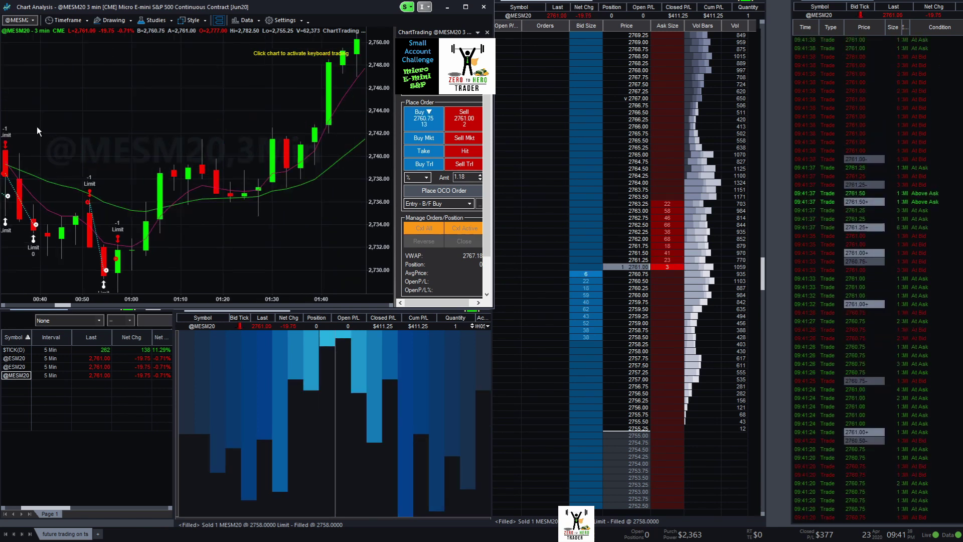
{"action": "scroll", "coordinate": [37, 127], "scroll_direction": "down", "scroll_amount": 2}
{"action": "scroll", "coordinate": [79, 140], "scroll_direction": "down", "scroll_amount": 2}
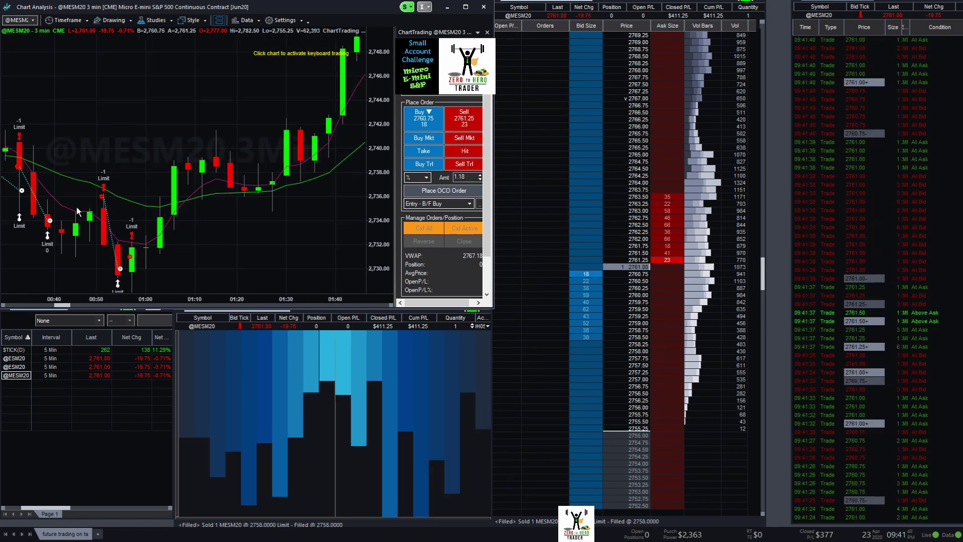
{"action": "scroll", "coordinate": [79, 211], "scroll_direction": "down", "scroll_amount": 2}
{"action": "scroll", "coordinate": [92, 239], "scroll_direction": "down", "scroll_amount": 2}
{"action": "scroll", "coordinate": [139, 171], "scroll_direction": "down", "scroll_amount": 2}
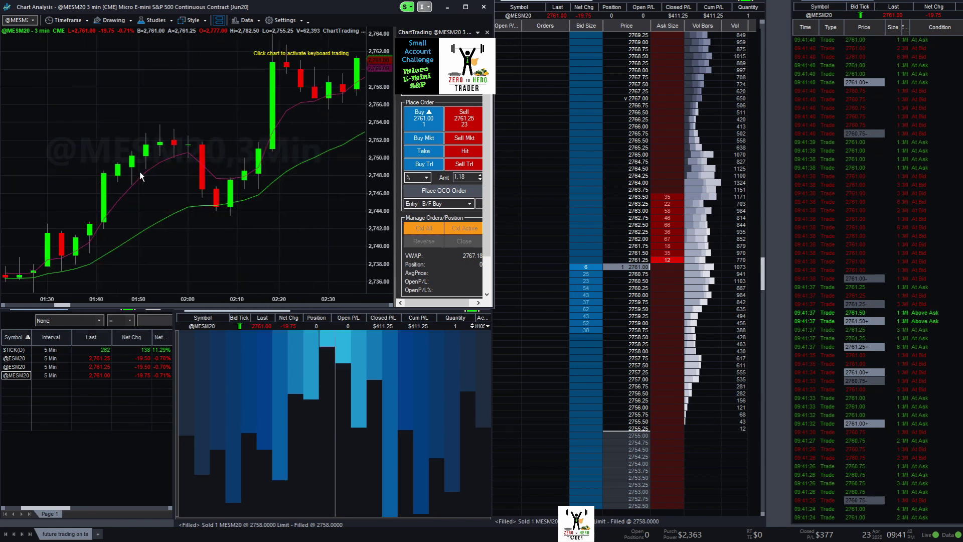
{"action": "scroll", "coordinate": [136, 158], "scroll_direction": "down", "scroll_amount": 2}
{"action": "scroll", "coordinate": [190, 147], "scroll_direction": "down", "scroll_amount": 2}
{"action": "scroll", "coordinate": [190, 148], "scroll_direction": "down", "scroll_amount": 2}
{"action": "scroll", "coordinate": [204, 146], "scroll_direction": "down", "scroll_amount": 2}
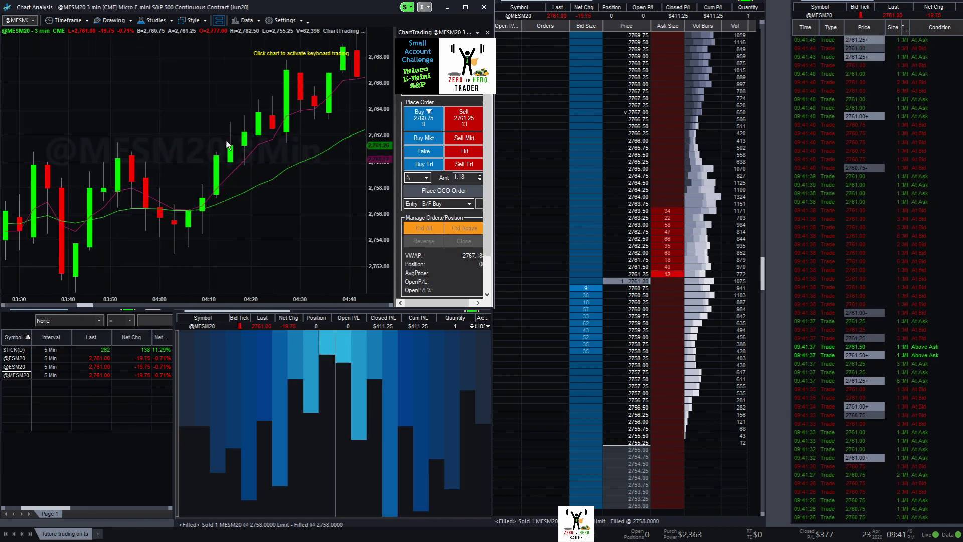
{"action": "scroll", "coordinate": [218, 144], "scroll_direction": "down", "scroll_amount": 2}
{"action": "scroll", "coordinate": [227, 143], "scroll_direction": "down", "scroll_amount": 2}
{"action": "scroll", "coordinate": [228, 143], "scroll_direction": "down", "scroll_amount": 2}
{"action": "scroll", "coordinate": [228, 143], "scroll_direction": "down", "scroll_amount": 2}
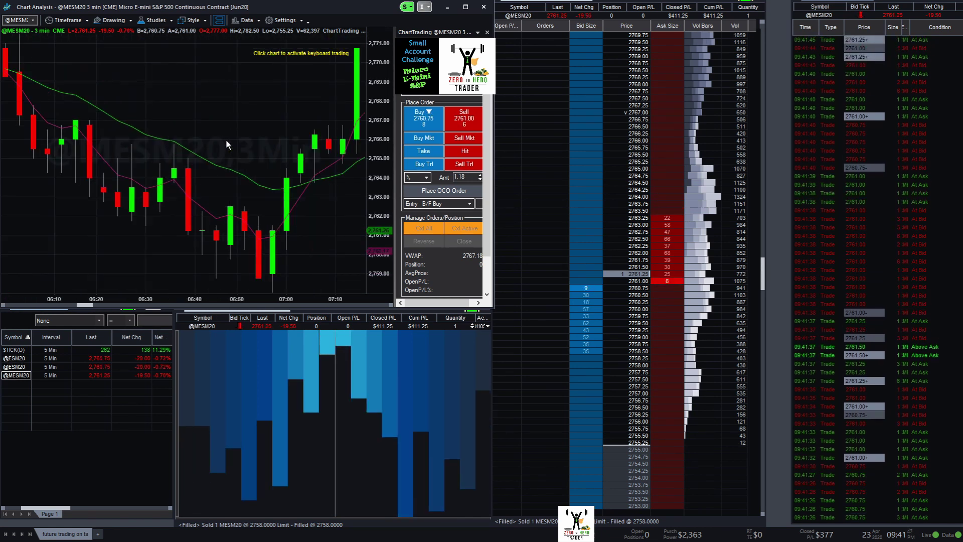
{"action": "scroll", "coordinate": [228, 143], "scroll_direction": "down", "scroll_amount": 2}
{"action": "scroll", "coordinate": [228, 144], "scroll_direction": "down", "scroll_amount": 2}
{"action": "scroll", "coordinate": [227, 144], "scroll_direction": "down", "scroll_amount": 2}
{"action": "scroll", "coordinate": [228, 143], "scroll_direction": "down", "scroll_amount": 2}
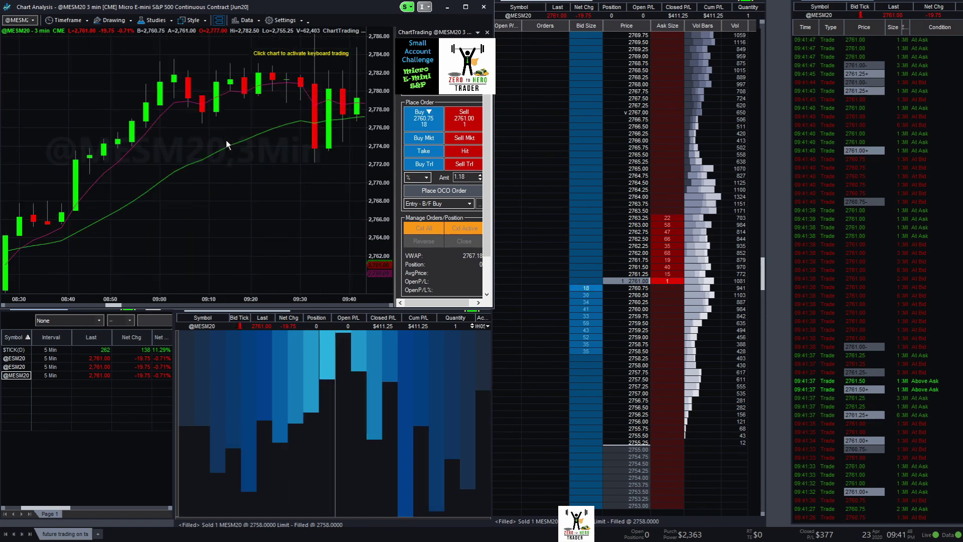
{"action": "scroll", "coordinate": [228, 144], "scroll_direction": "down", "scroll_amount": 2}
{"action": "scroll", "coordinate": [228, 143], "scroll_direction": "down", "scroll_amount": 2}
{"action": "scroll", "coordinate": [228, 144], "scroll_direction": "up", "scroll_amount": 2}
{"action": "scroll", "coordinate": [228, 144], "scroll_direction": "up", "scroll_amount": 2}
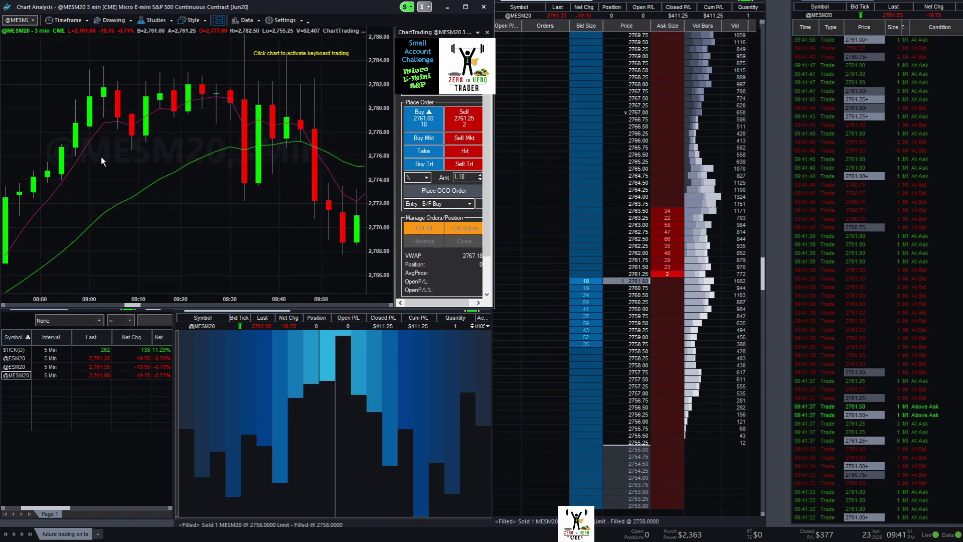
{"action": "scroll", "coordinate": [101, 156], "scroll_direction": "up", "scroll_amount": 2}
{"action": "scroll", "coordinate": [220, 135], "scroll_direction": "up", "scroll_amount": 2}
{"action": "scroll", "coordinate": [221, 136], "scroll_direction": "down", "scroll_amount": 2}
{"action": "scroll", "coordinate": [329, 143], "scroll_direction": "down", "scroll_amount": 2}
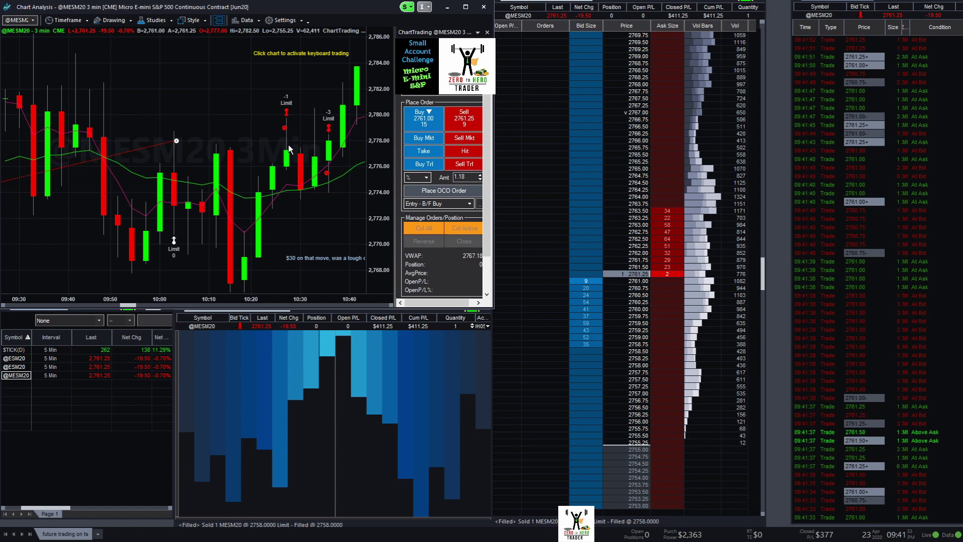
{"action": "scroll", "coordinate": [289, 144], "scroll_direction": "down", "scroll_amount": 2}
{"action": "scroll", "coordinate": [94, 122], "scroll_direction": "down", "scroll_amount": 2}
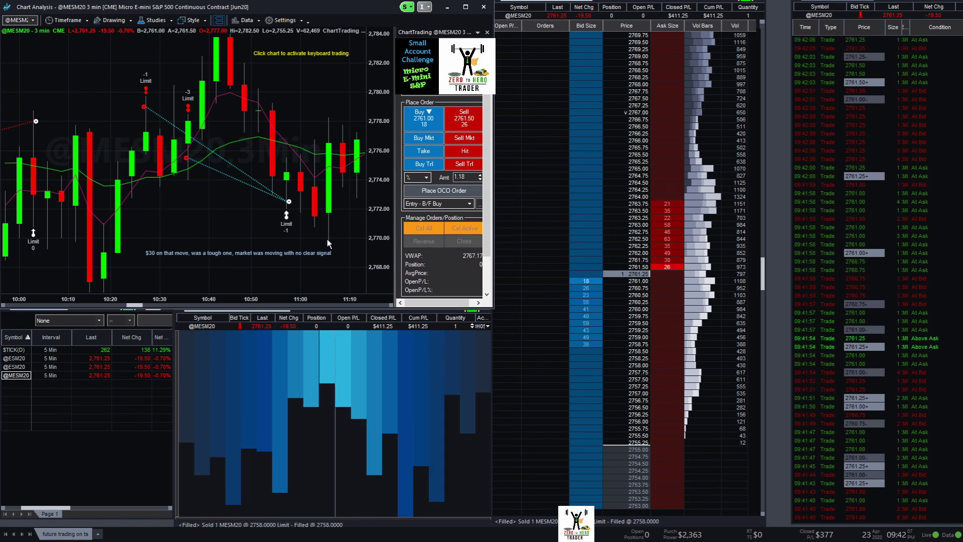
Step: Pan the MESM20 chart back and forth, settling on the 10:50–12:00 bars with the -3 limit marker
{"action": "left_click_drag", "start_coordinate": [300, 222], "coordinate": [124, 199]}
{"action": "scroll", "coordinate": [90, 189], "scroll_direction": "up", "scroll_amount": 3}
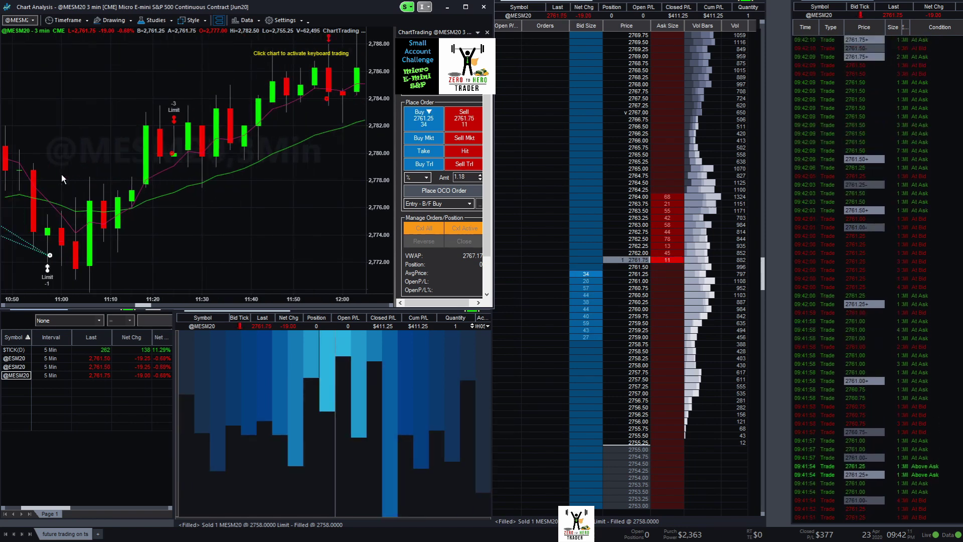
{"action": "left_click_drag", "start_coordinate": [62, 174], "coordinate": [132, 180]}
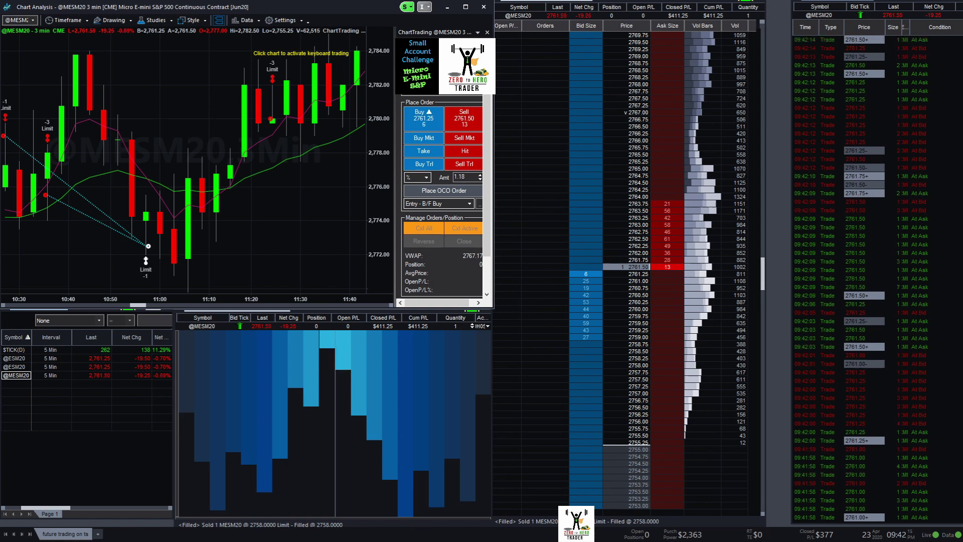
{"action": "scroll", "coordinate": [145, 161], "scroll_direction": "down", "scroll_amount": 2}
{"action": "scroll", "coordinate": [120, 136], "scroll_direction": "down", "scroll_amount": 2}
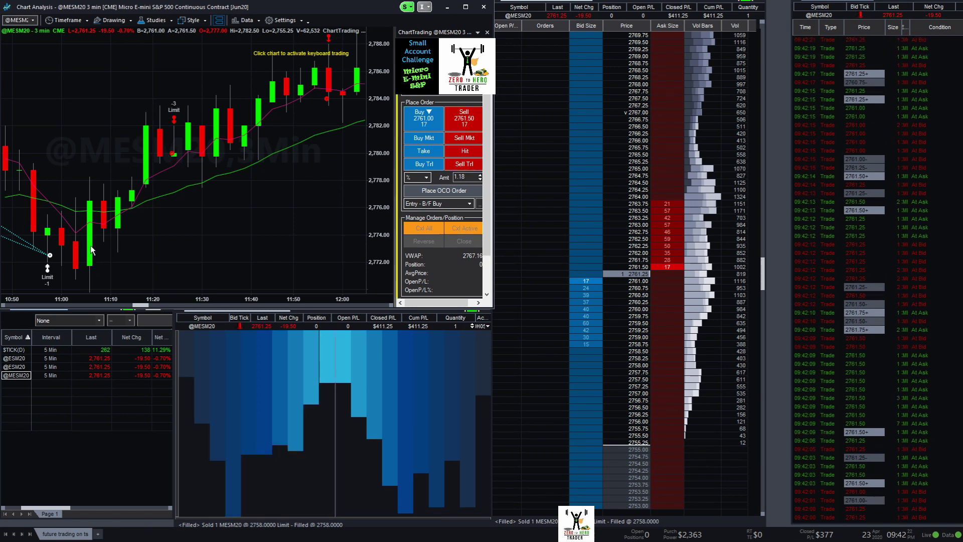
Step: Draw a trendline under the rising lows of the MESM20 uptrend
{"action": "left_click", "coordinate": [110, 21]}
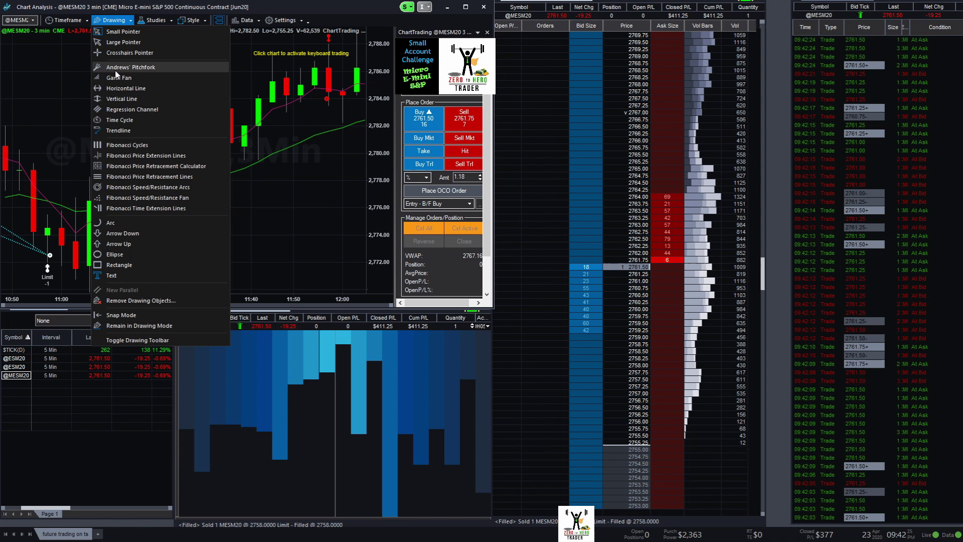
{"action": "left_click", "coordinate": [118, 129]}
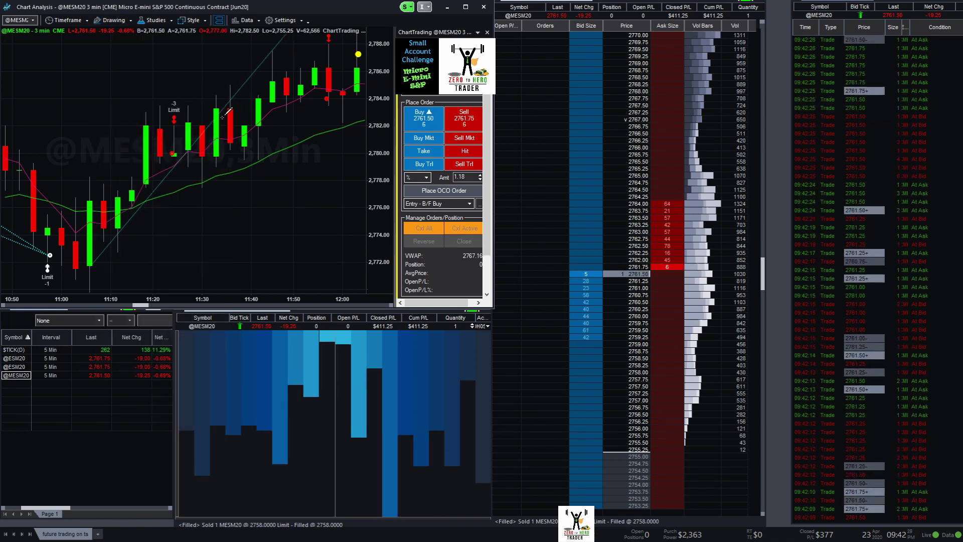
{"action": "left_click", "coordinate": [235, 92]}
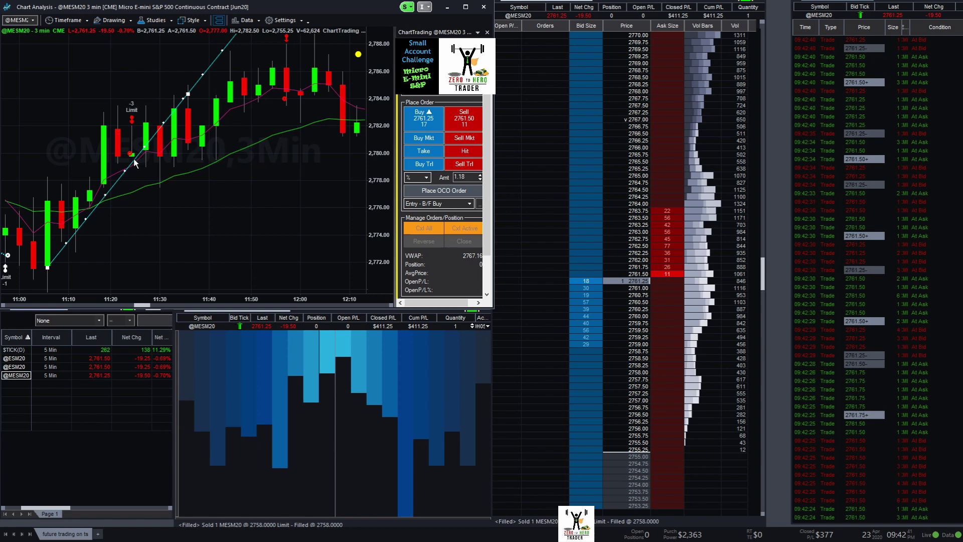
{"action": "scroll", "coordinate": [153, 136], "scroll_direction": "up", "scroll_amount": 2}
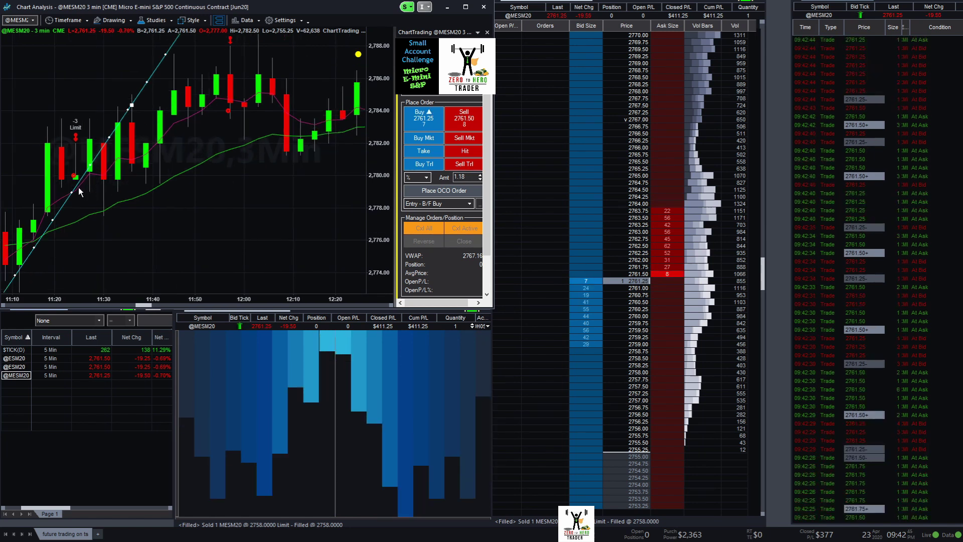
{"action": "scroll", "coordinate": [86, 184], "scroll_direction": "up", "scroll_amount": 2}
Step: Pan to the 15:50 short trade and compress the price scale so the spike fits
{"action": "mouse_move", "coordinate": [144, 153]}
{"action": "left_mouse_down"}
{"action": "mouse_move", "coordinate": [73, 167]}
{"action": "mouse_move", "coordinate": [107, 184]}
{"action": "mouse_move", "coordinate": [26, 205]}
{"action": "mouse_move", "coordinate": [107, 90]}
{"action": "mouse_move", "coordinate": [126, 173]}
{"action": "mouse_move", "coordinate": [32, 203]}
{"action": "mouse_move", "coordinate": [200, 138]}
{"action": "mouse_move", "coordinate": [21, 156]}
{"action": "left_mouse_up"}
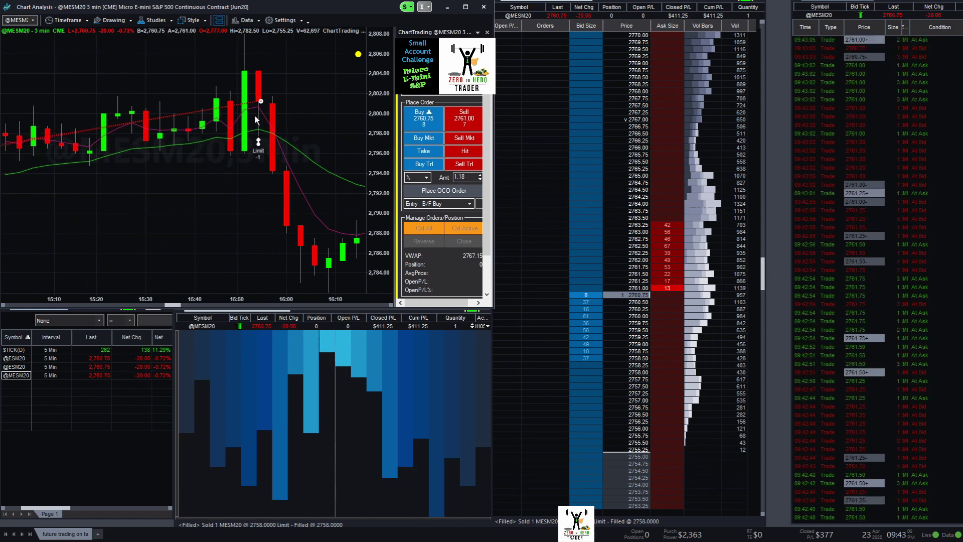
{"action": "left_click_drag", "start_coordinate": [386, 93], "coordinate": [374, 189]}
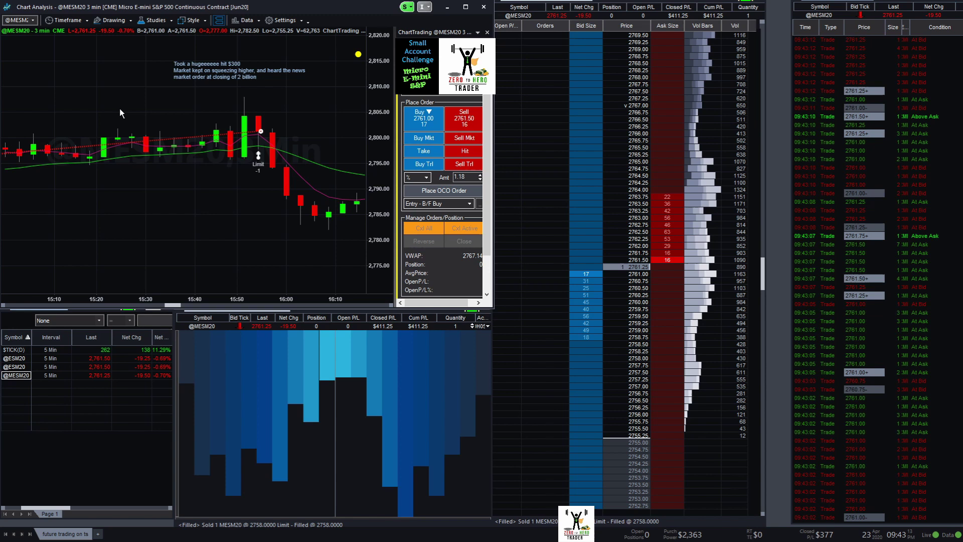
{"action": "scroll", "coordinate": [53, 167], "scroll_direction": "down", "scroll_amount": 2}
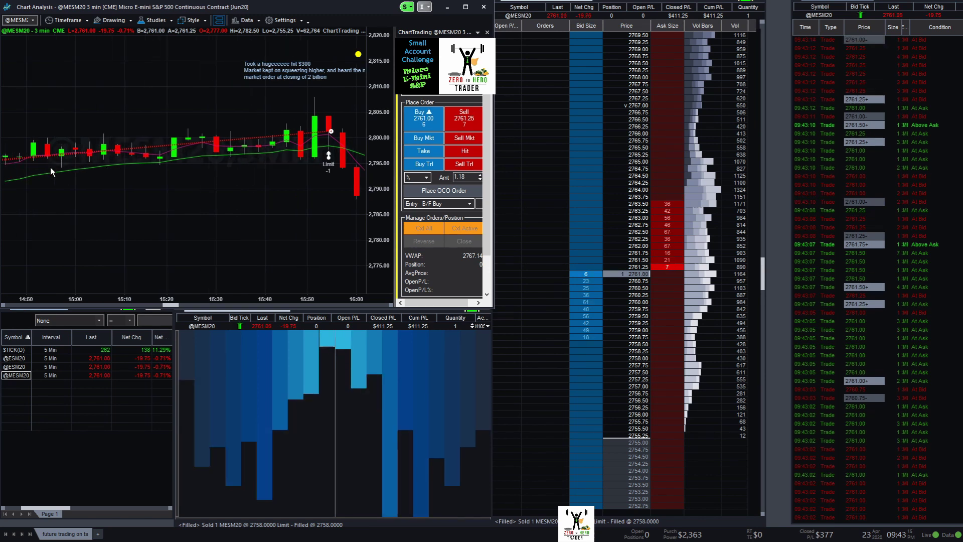
{"action": "scroll", "coordinate": [53, 168], "scroll_direction": "up", "scroll_amount": 2}
{"action": "scroll", "coordinate": [23, 158], "scroll_direction": "down", "scroll_amount": 2}
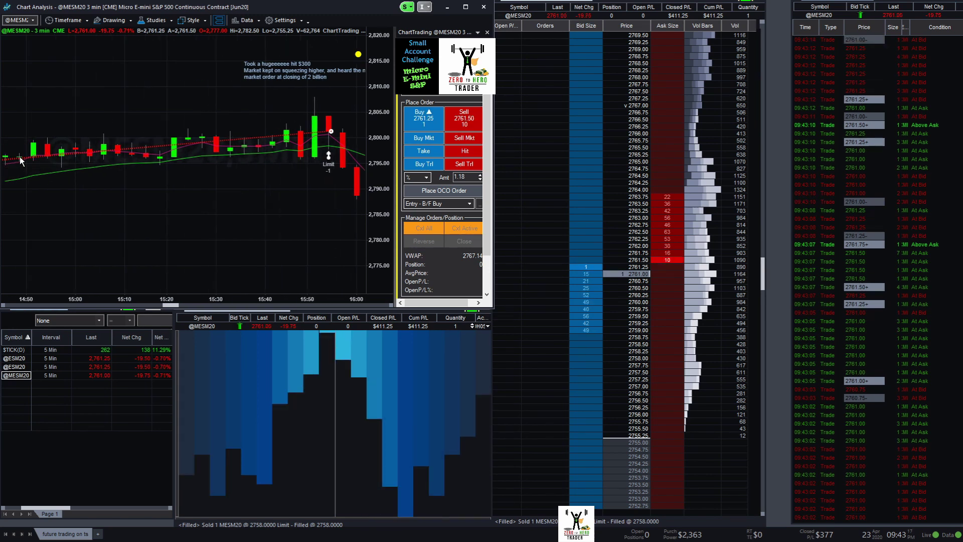
{"action": "scroll", "coordinate": [27, 153], "scroll_direction": "up", "scroll_amount": 3}
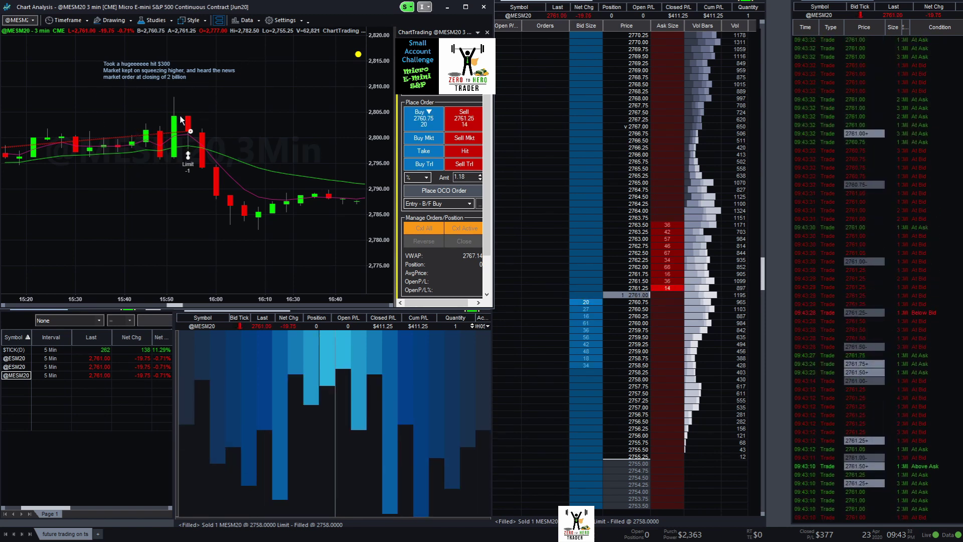
Step: Pan forward through the overnight trades to the 09:40–10:50 bars with -1 and -2 limit fills
{"action": "left_click_drag", "start_coordinate": [180, 128], "coordinate": [147, 132]}
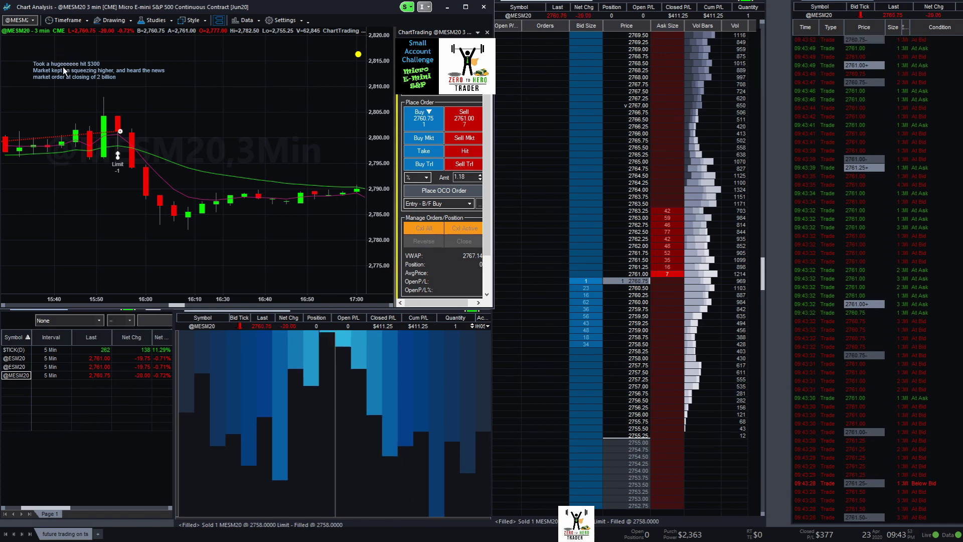
{"action": "mouse_move", "coordinate": [185, 174]}
{"action": "left_mouse_down"}
{"action": "mouse_move", "coordinate": [2, 152]}
{"action": "mouse_move", "coordinate": [226, 158]}
{"action": "left_mouse_up"}
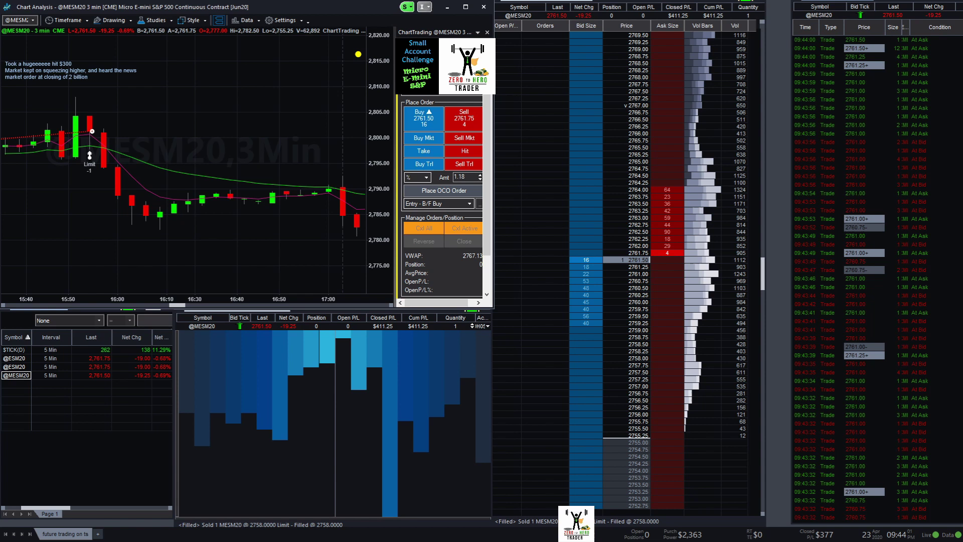
{"action": "mouse_move", "coordinate": [90, 132]}
{"action": "left_mouse_down"}
{"action": "mouse_move", "coordinate": [31, 144]}
{"action": "mouse_move", "coordinate": [200, 220]}
{"action": "mouse_move", "coordinate": [218, 203]}
{"action": "mouse_move", "coordinate": [238, 218]}
{"action": "mouse_move", "coordinate": [274, 205]}
{"action": "mouse_move", "coordinate": [92, 197]}
{"action": "left_mouse_up"}
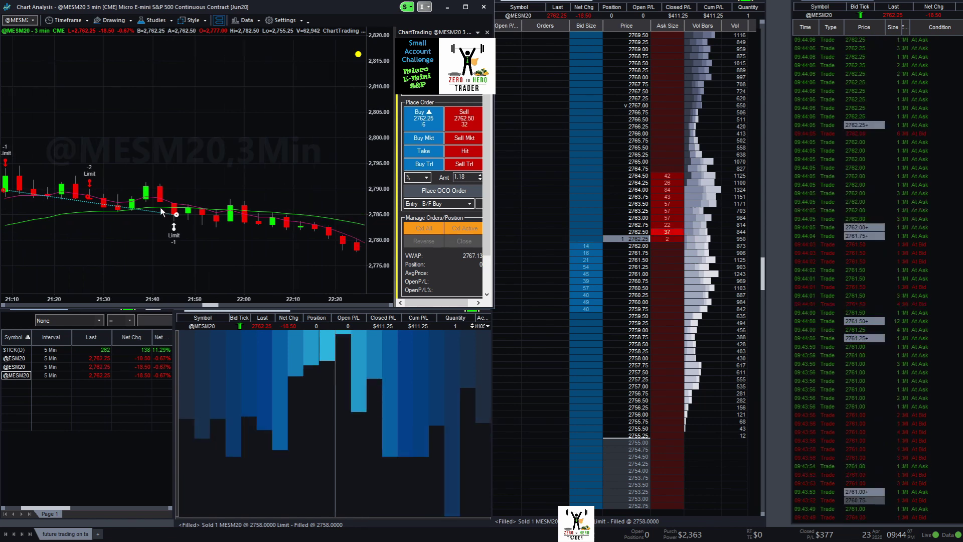
{"action": "left_click_drag", "start_coordinate": [161, 206], "coordinate": [45, 211]}
{"action": "left_click_drag", "start_coordinate": [178, 209], "coordinate": [61, 215]}
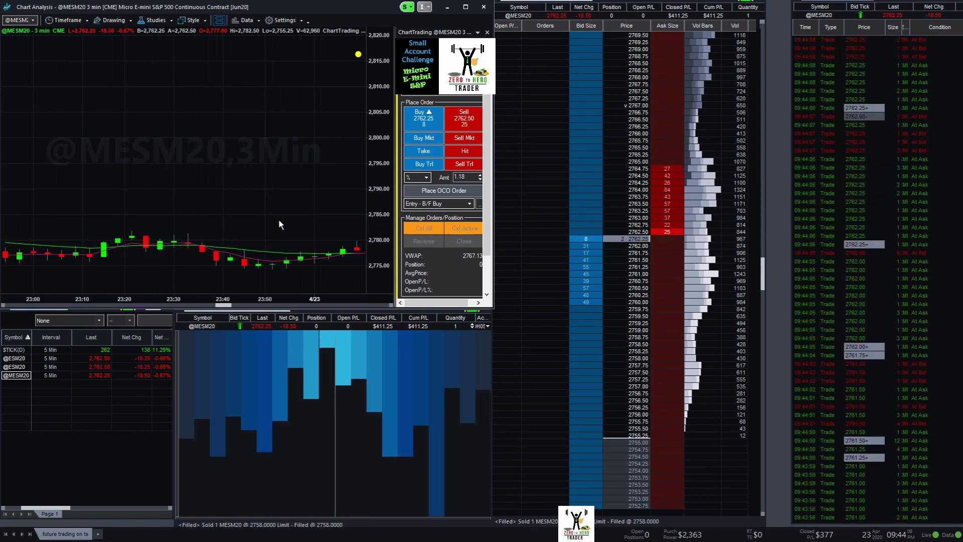
{"action": "left_click_drag", "start_coordinate": [279, 219], "coordinate": [66, 192]}
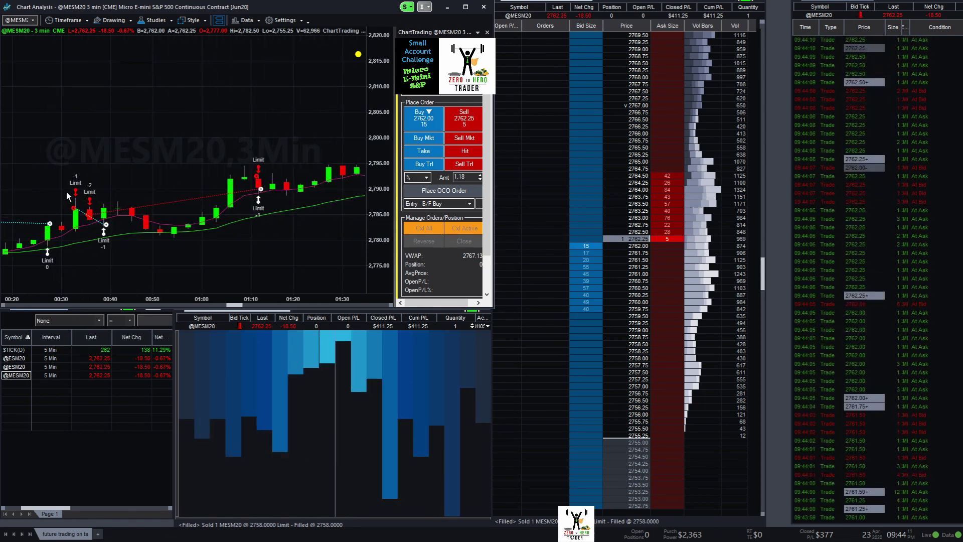
{"action": "left_click_drag", "start_coordinate": [135, 212], "coordinate": [34, 209]}
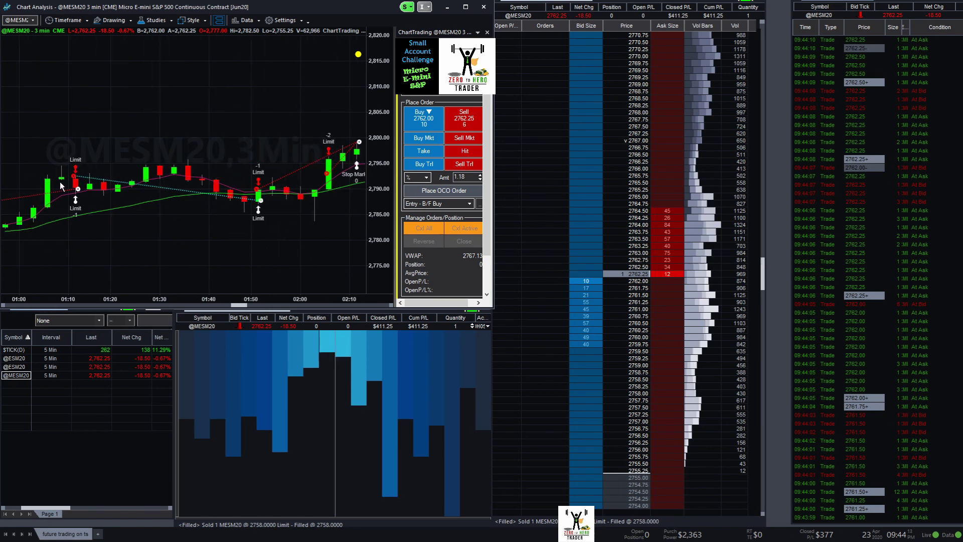
{"action": "left_click_drag", "start_coordinate": [271, 189], "coordinate": [156, 193]}
{"action": "mouse_move", "coordinate": [301, 180]}
{"action": "left_mouse_down"}
{"action": "mouse_move", "coordinate": [90, 191]}
{"action": "mouse_move", "coordinate": [204, 188]}
{"action": "left_mouse_up"}
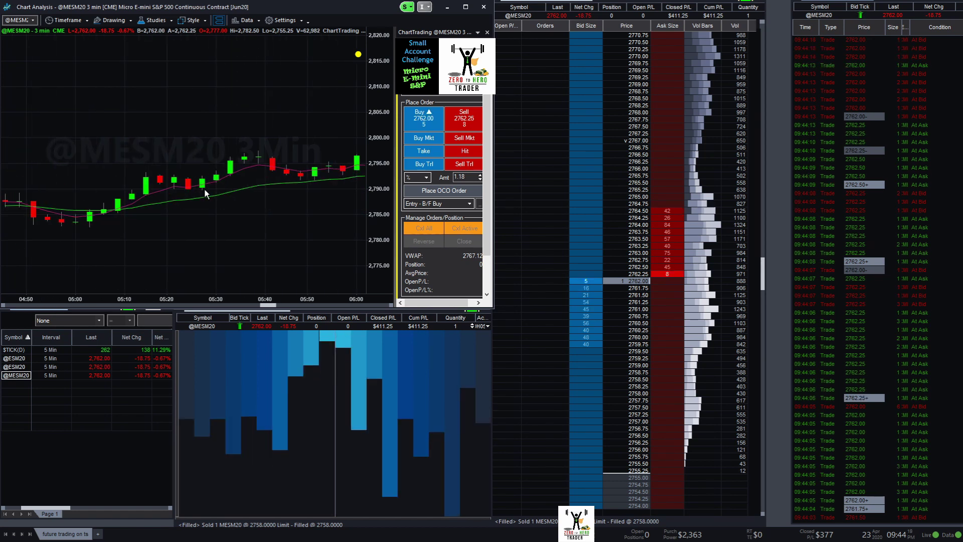
{"action": "left_click_drag", "start_coordinate": [301, 188], "coordinate": [206, 194]}
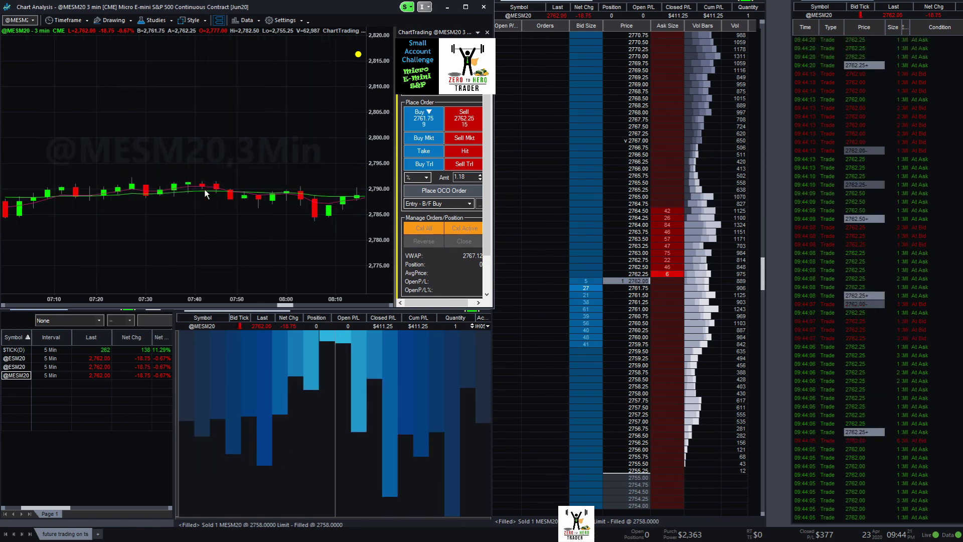
{"action": "scroll", "coordinate": [206, 195], "scroll_direction": "down", "scroll_amount": 3}
{"action": "scroll", "coordinate": [206, 194], "scroll_direction": "down", "scroll_amount": 3}
{"action": "scroll", "coordinate": [205, 194], "scroll_direction": "down", "scroll_amount": 3}
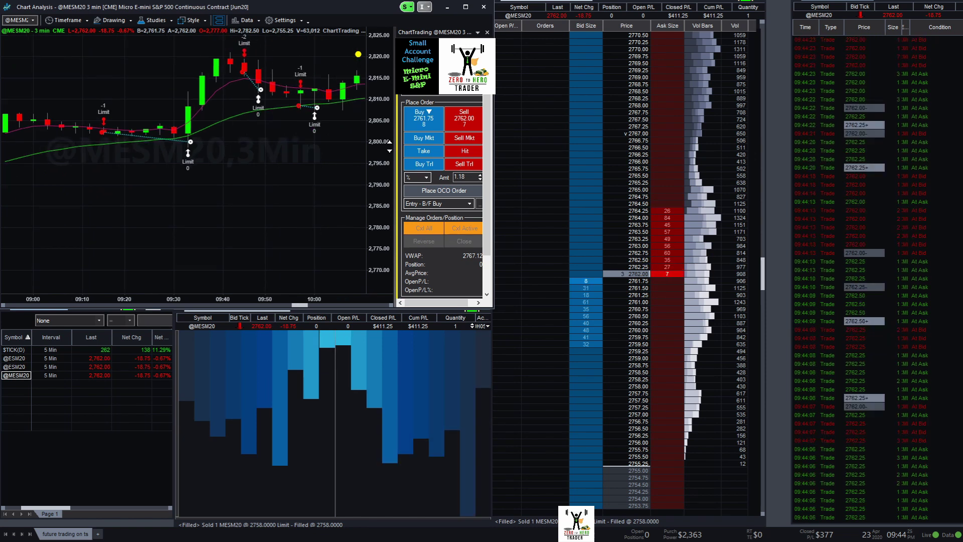
{"action": "scroll", "coordinate": [121, 137], "scroll_direction": "down", "scroll_amount": 2}
{"action": "scroll", "coordinate": [121, 138], "scroll_direction": "down", "scroll_amount": 2}
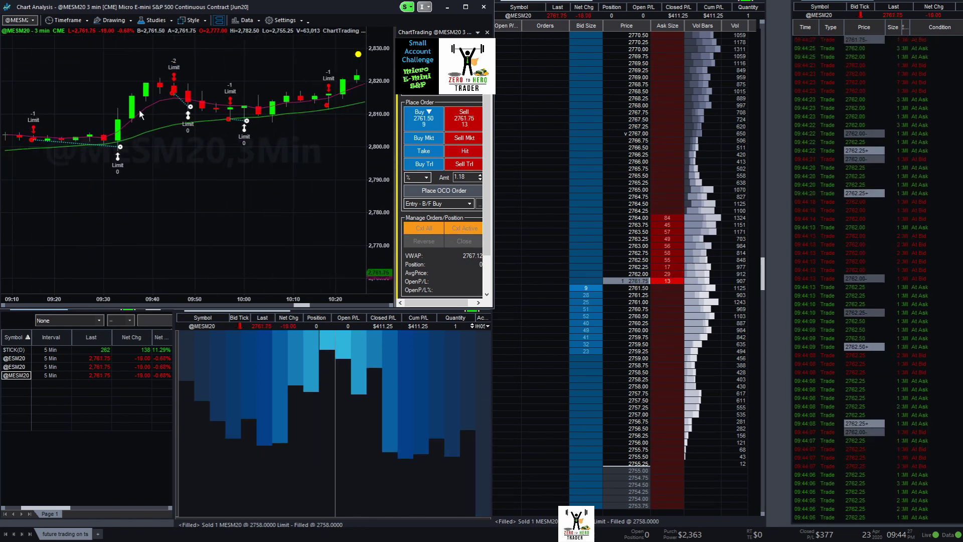
{"action": "scroll", "coordinate": [139, 109], "scroll_direction": "up", "scroll_amount": 2}
{"action": "scroll", "coordinate": [139, 110], "scroll_direction": "up", "scroll_amount": 2}
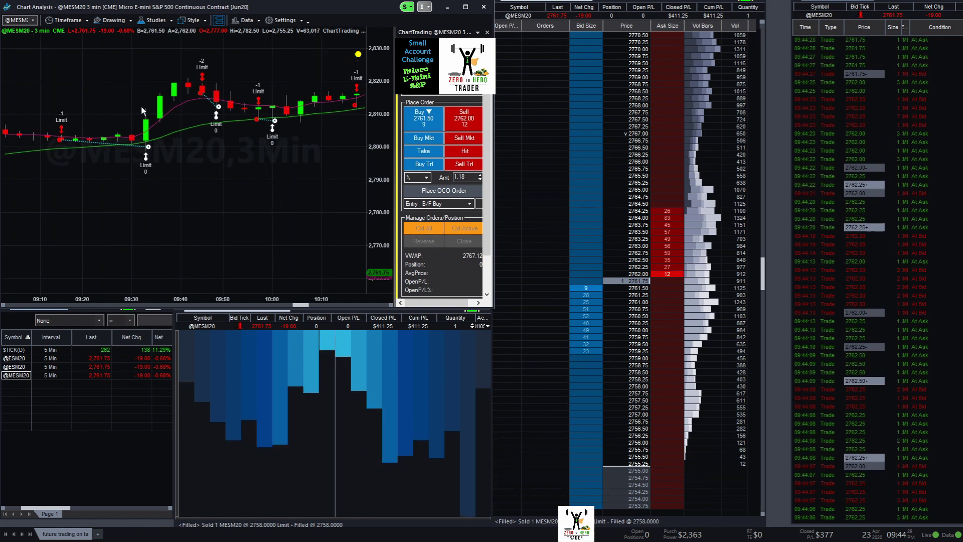
{"action": "scroll", "coordinate": [141, 112], "scroll_direction": "down", "scroll_amount": 3}
{"action": "scroll", "coordinate": [142, 111], "scroll_direction": "down", "scroll_amount": 2}
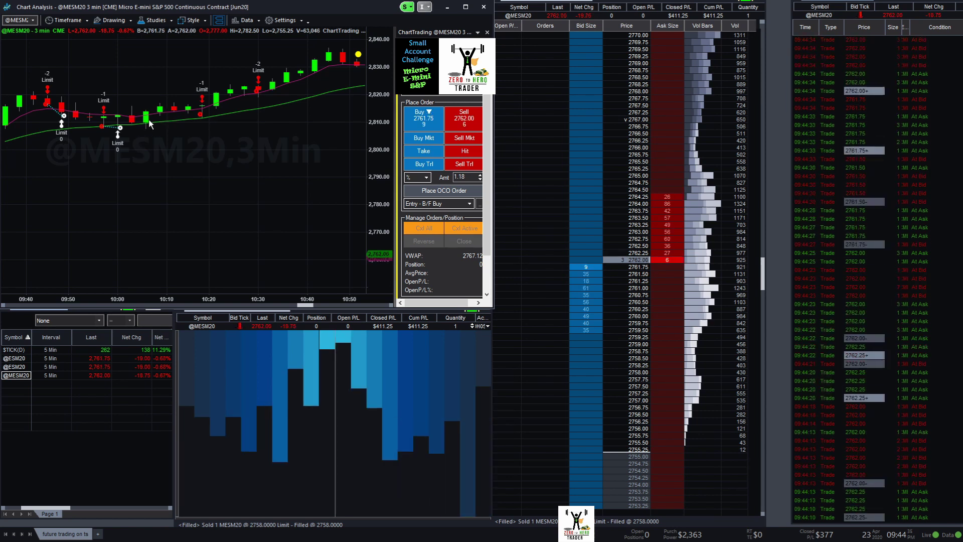
{"action": "scroll", "coordinate": [320, 92], "scroll_direction": "down", "scroll_amount": 2}
{"action": "scroll", "coordinate": [320, 92], "scroll_direction": "down", "scroll_amount": 2}
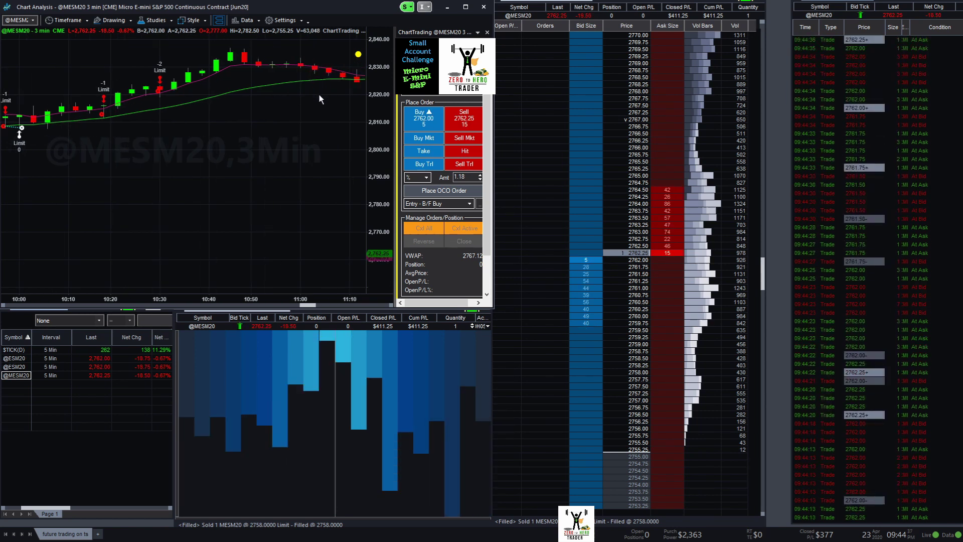
{"action": "scroll", "coordinate": [319, 95], "scroll_direction": "down", "scroll_amount": 2}
{"action": "scroll", "coordinate": [320, 94], "scroll_direction": "down", "scroll_amount": 2}
{"action": "scroll", "coordinate": [319, 94], "scroll_direction": "down", "scroll_amount": 2}
{"action": "scroll", "coordinate": [317, 99], "scroll_direction": "down", "scroll_amount": 1}
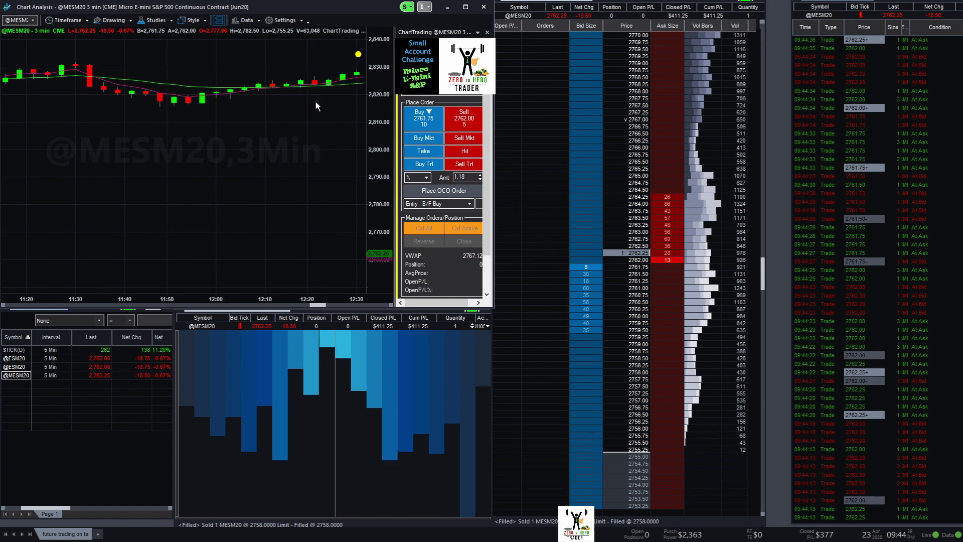
{"action": "scroll", "coordinate": [316, 105], "scroll_direction": "down", "scroll_amount": 3}
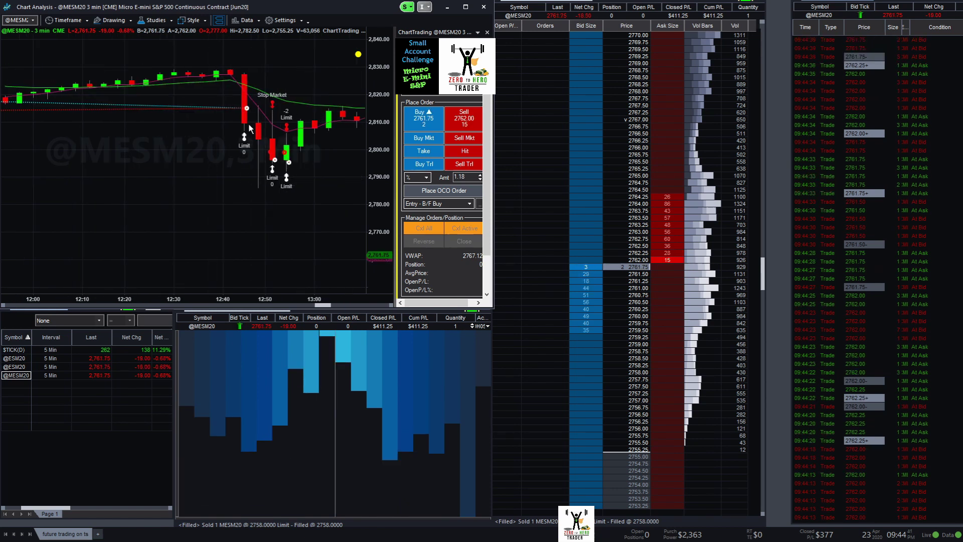
{"action": "scroll", "coordinate": [248, 128], "scroll_direction": "down", "scroll_amount": 2}
{"action": "scroll", "coordinate": [248, 128], "scroll_direction": "down", "scroll_amount": 1}
{"action": "scroll", "coordinate": [231, 130], "scroll_direction": "down", "scroll_amount": 3}
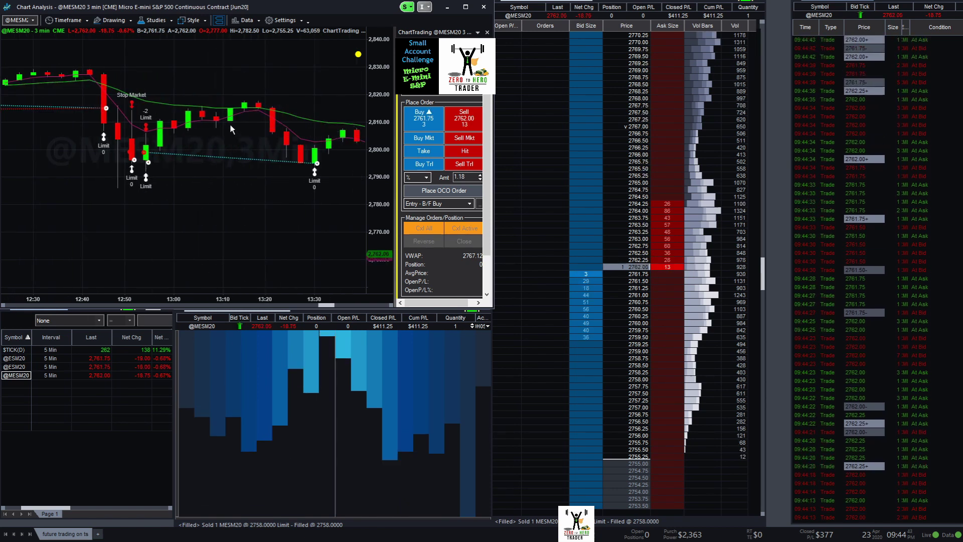
{"action": "scroll", "coordinate": [229, 123], "scroll_direction": "down", "scroll_amount": 2}
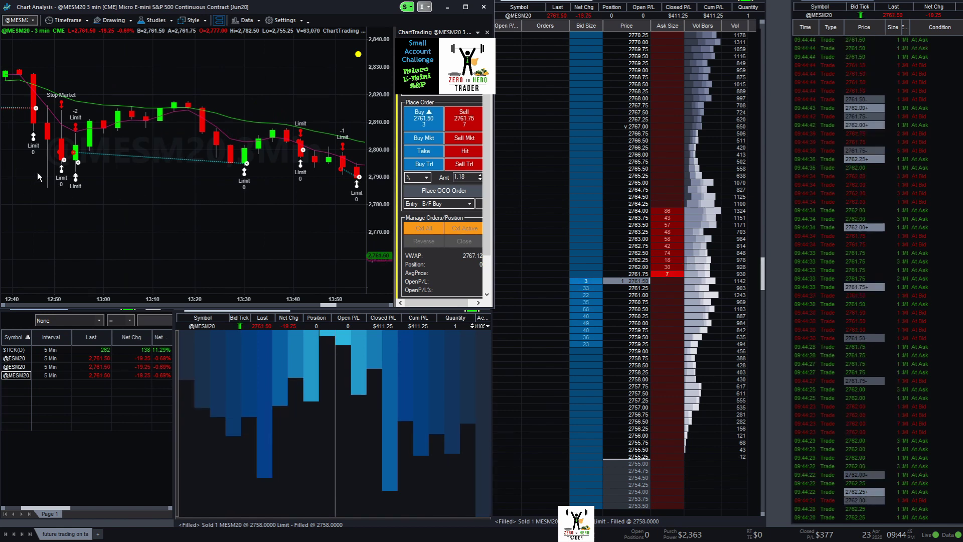
{"action": "scroll", "coordinate": [226, 128], "scroll_direction": "down", "scroll_amount": 2}
{"action": "scroll", "coordinate": [248, 139], "scroll_direction": "down", "scroll_amount": 2}
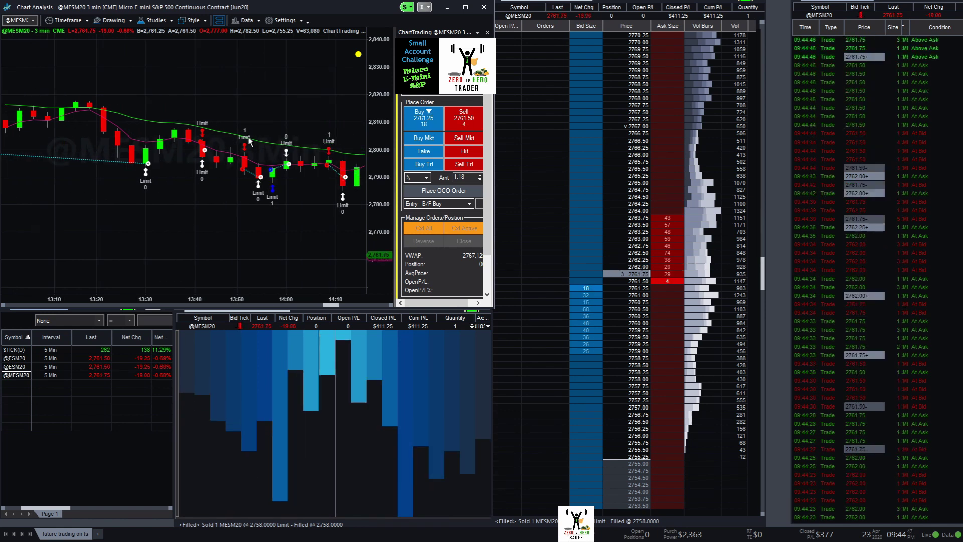
{"action": "scroll", "coordinate": [249, 139], "scroll_direction": "down", "scroll_amount": 1}
{"action": "scroll", "coordinate": [226, 151], "scroll_direction": "down", "scroll_amount": 1}
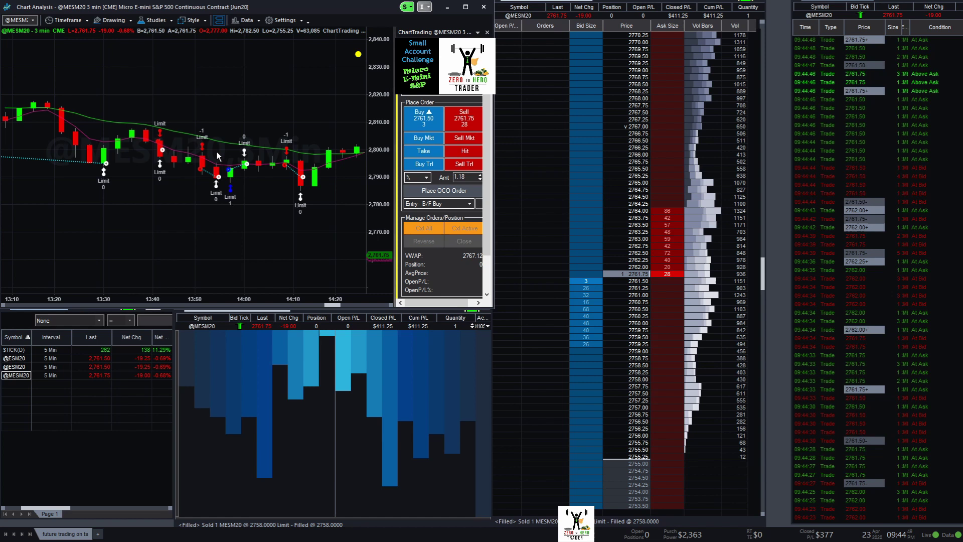
{"action": "scroll", "coordinate": [216, 150], "scroll_direction": "down", "scroll_amount": 1}
{"action": "scroll", "coordinate": [166, 143], "scroll_direction": "down", "scroll_amount": 1}
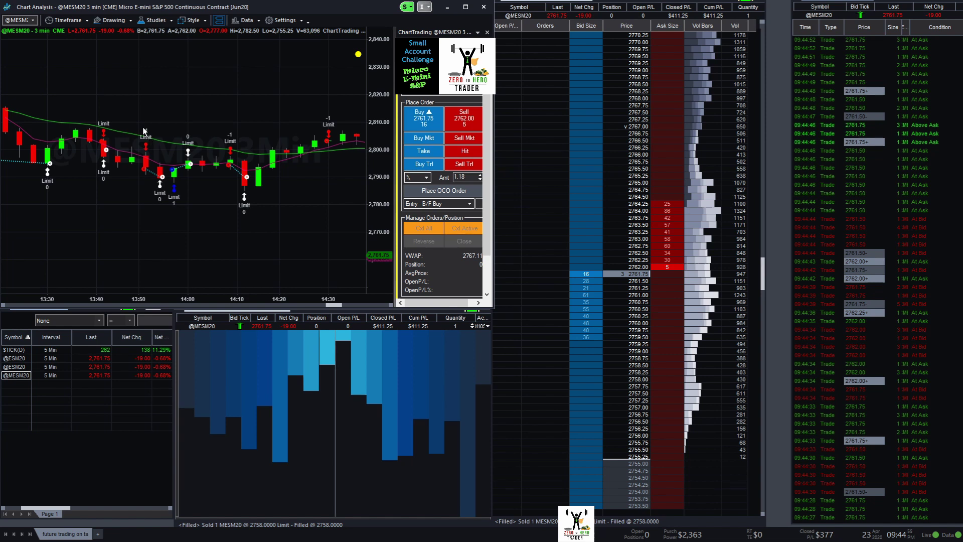
{"action": "scroll", "coordinate": [144, 132], "scroll_direction": "down", "scroll_amount": 1}
{"action": "scroll", "coordinate": [106, 166], "scroll_direction": "down", "scroll_amount": 1}
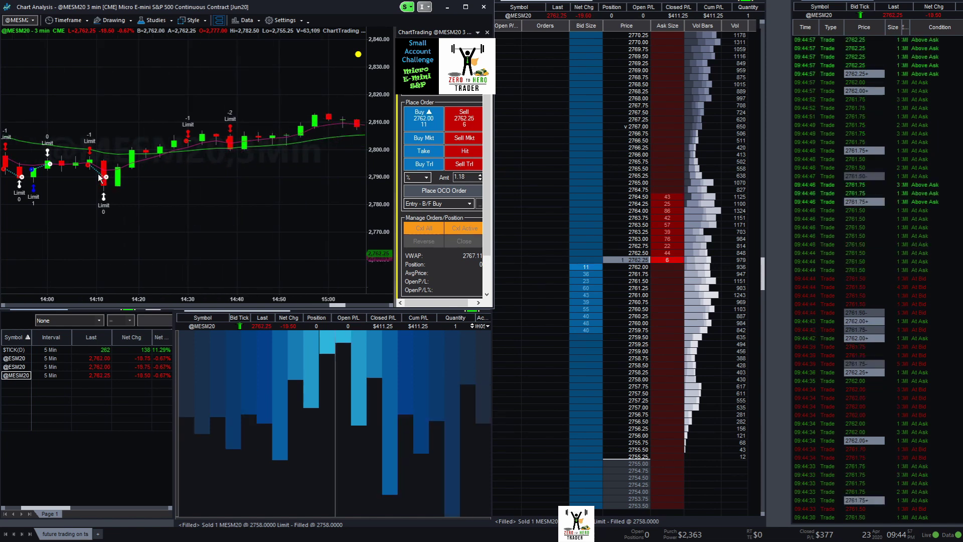
{"action": "scroll", "coordinate": [99, 170], "scroll_direction": "down", "scroll_amount": 1}
{"action": "scroll", "coordinate": [106, 165], "scroll_direction": "down", "scroll_amount": 2}
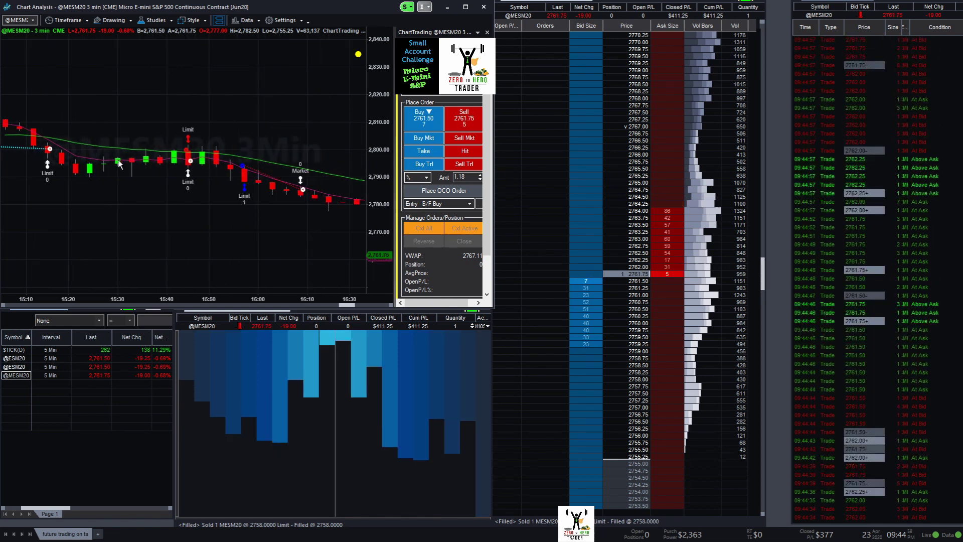
{"action": "scroll", "coordinate": [118, 159], "scroll_direction": "down", "scroll_amount": 1}
{"action": "scroll", "coordinate": [91, 163], "scroll_direction": "down", "scroll_amount": 1}
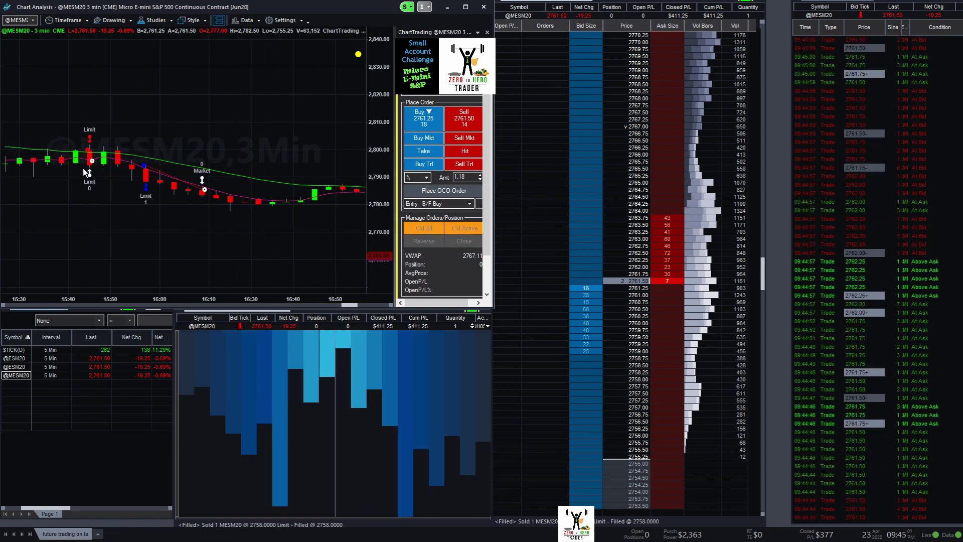
{"action": "scroll", "coordinate": [103, 157], "scroll_direction": "down", "scroll_amount": 1}
{"action": "scroll", "coordinate": [103, 158], "scroll_direction": "down", "scroll_amount": 1}
{"action": "scroll", "coordinate": [103, 160], "scroll_direction": "down", "scroll_amount": 1}
{"action": "scroll", "coordinate": [109, 161], "scroll_direction": "down", "scroll_amount": 1}
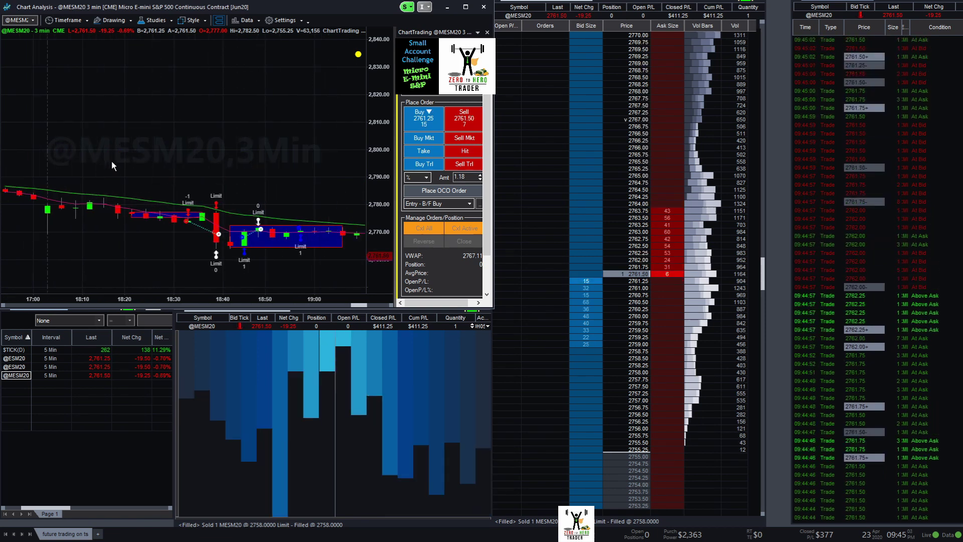
{"action": "scroll", "coordinate": [112, 161], "scroll_direction": "down", "scroll_amount": 1}
{"action": "scroll", "coordinate": [141, 202], "scroll_direction": "down", "scroll_amount": 1}
{"action": "scroll", "coordinate": [138, 232], "scroll_direction": "down", "scroll_amount": 1}
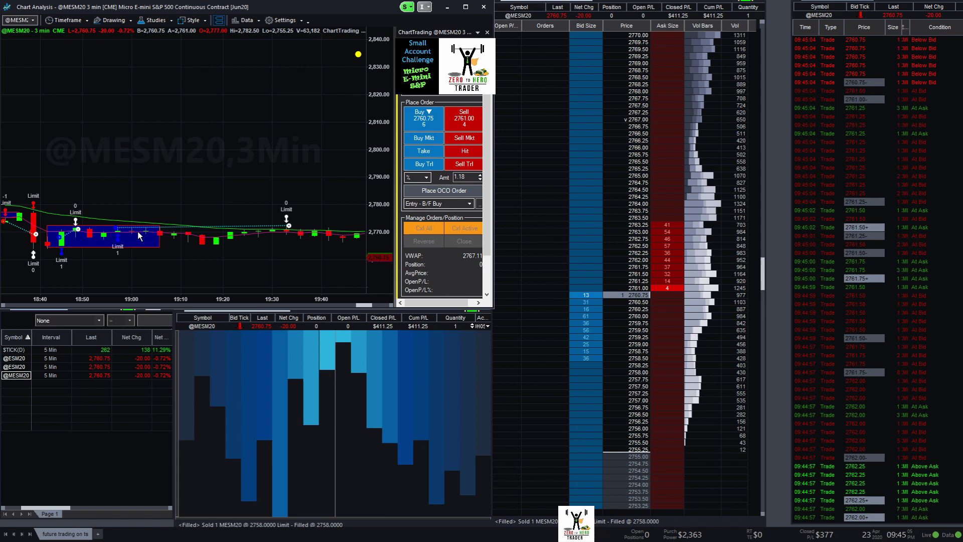
{"action": "scroll", "coordinate": [144, 223], "scroll_direction": "up", "scroll_amount": 1}
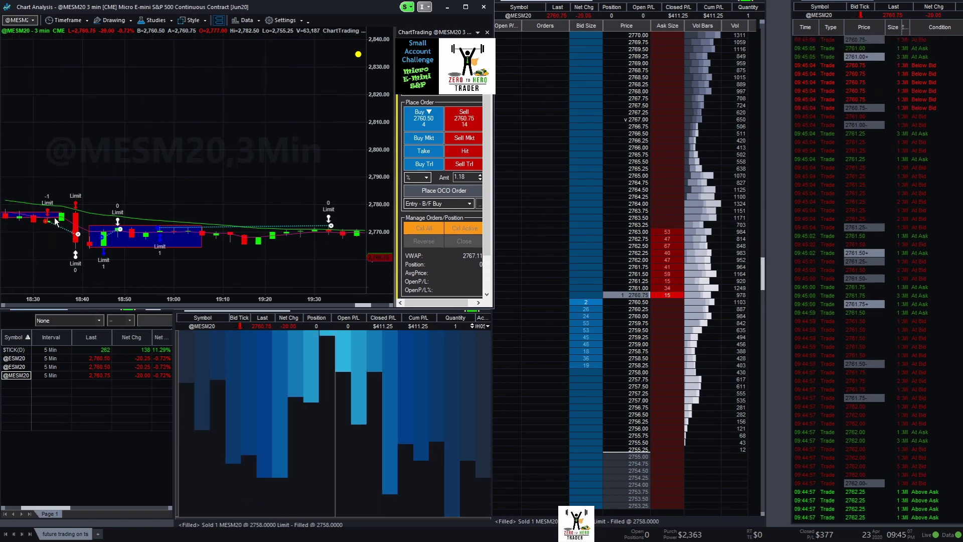
{"action": "scroll", "coordinate": [184, 219], "scroll_direction": "down", "scroll_amount": 1}
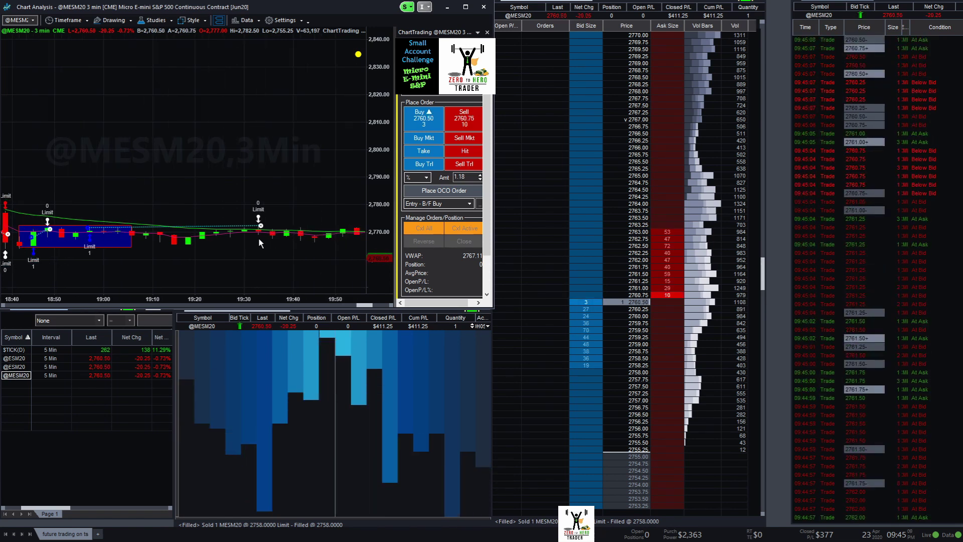
{"action": "scroll", "coordinate": [260, 243], "scroll_direction": "down", "scroll_amount": 1}
{"action": "scroll", "coordinate": [241, 248], "scroll_direction": "down", "scroll_amount": 1}
{"action": "scroll", "coordinate": [225, 253], "scroll_direction": "down", "scroll_amount": 1}
{"action": "scroll", "coordinate": [207, 258], "scroll_direction": "down", "scroll_amount": 1}
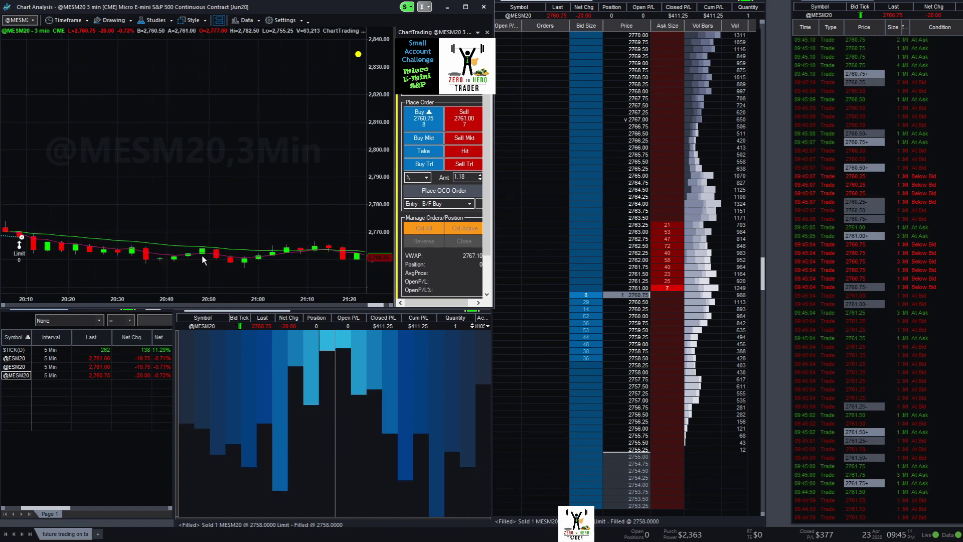
{"action": "scroll", "coordinate": [204, 259], "scroll_direction": "down", "scroll_amount": 2}
{"action": "scroll", "coordinate": [218, 260], "scroll_direction": "down", "scroll_amount": 1}
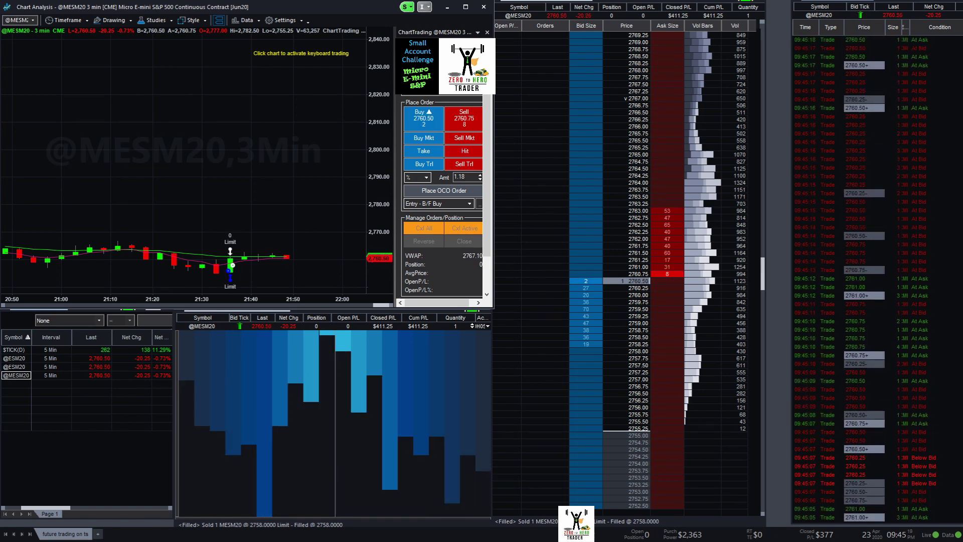
Step: Switch from TradeStation to Discord's premium-alert-room channel with the YANG and BABA alerts
{"action": "key", "text": "alt+Tab"}
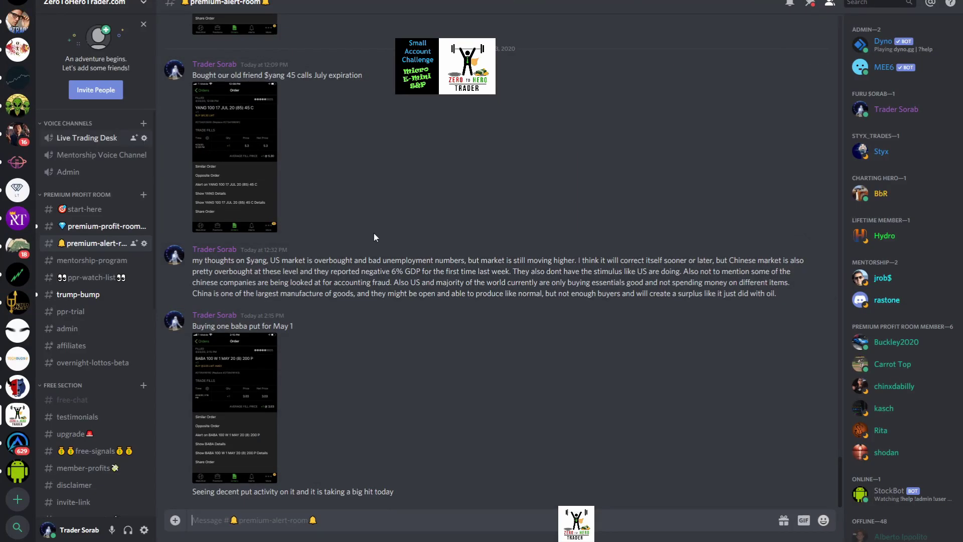
Step: Enlarge the YANG 45 call order screenshot showing one contract filled at 5.30
{"action": "left_click", "coordinate": [238, 146]}
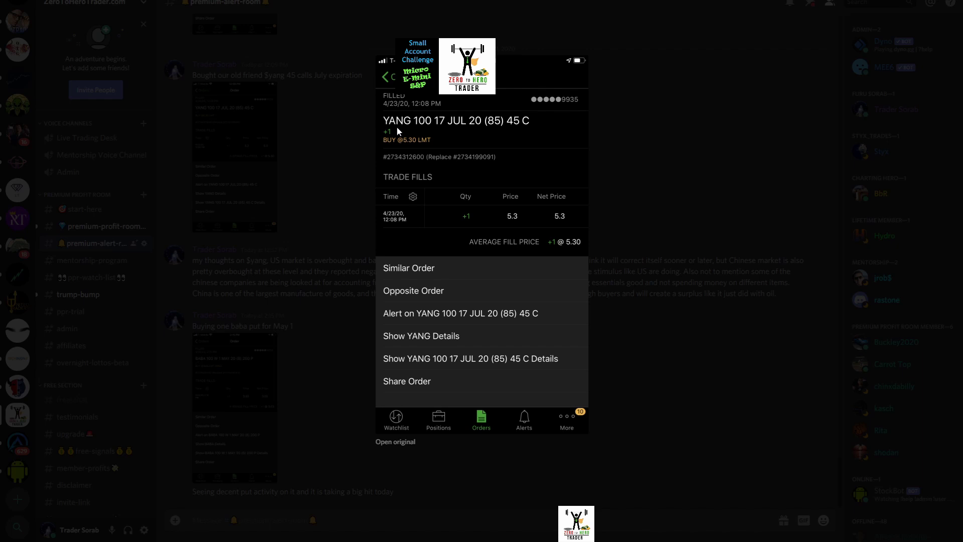
Step: Close the enlarged YANG screenshot to view the alert room's YANG commentary
{"action": "left_click", "coordinate": [315, 172]}
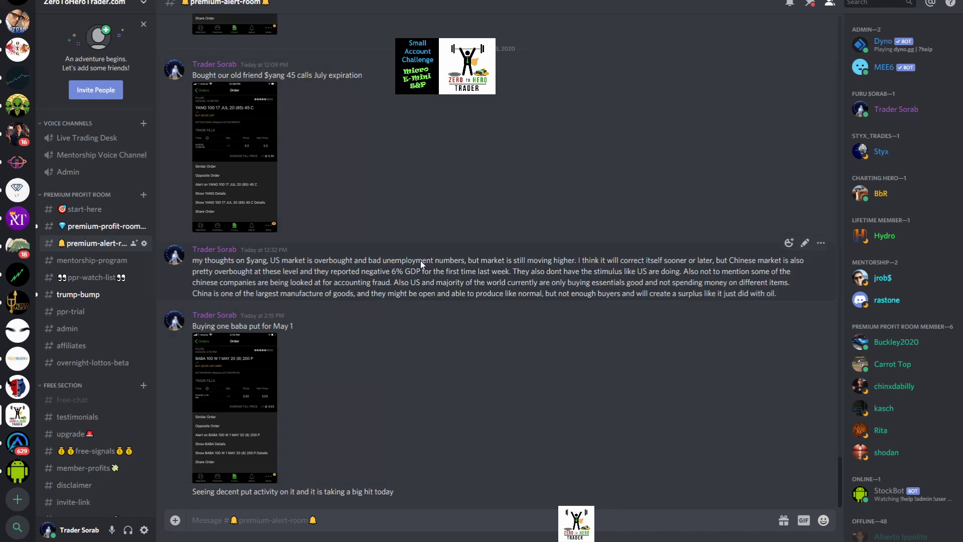
Step: Switch from Discord back to TradeStation's MESM20 chart and order ladder
{"action": "key", "text": "alt+Tab"}
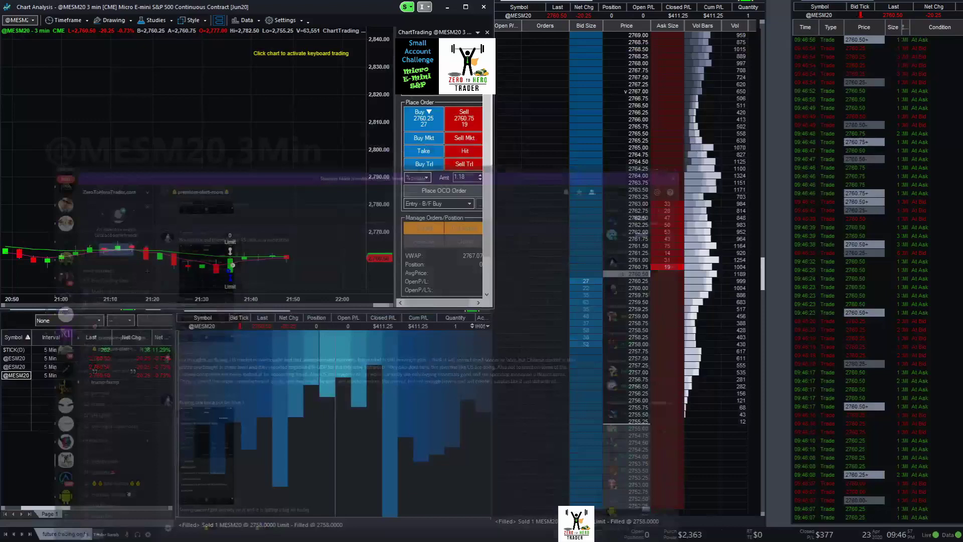